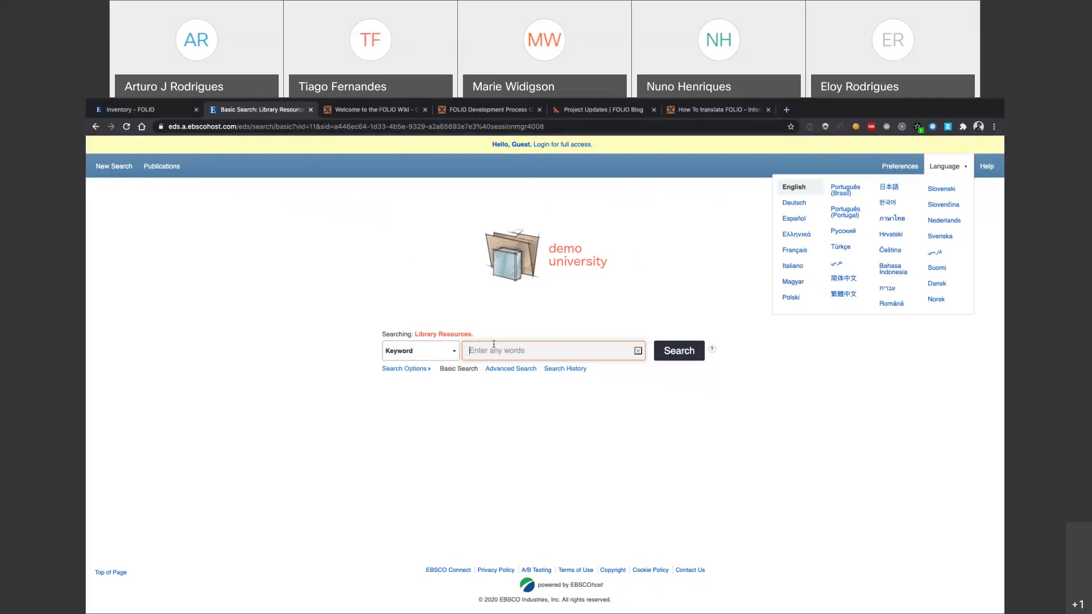
Search 'marketing strategy' limited to Print Books (25 results), then go to 'Login for full access'
type("marketing")
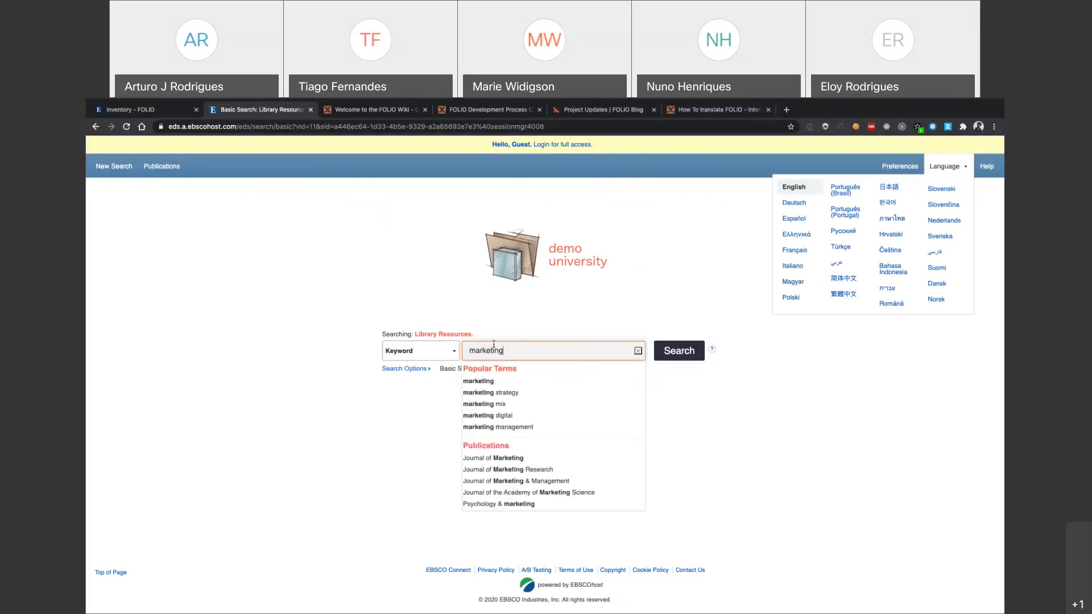
left_click(538, 392)
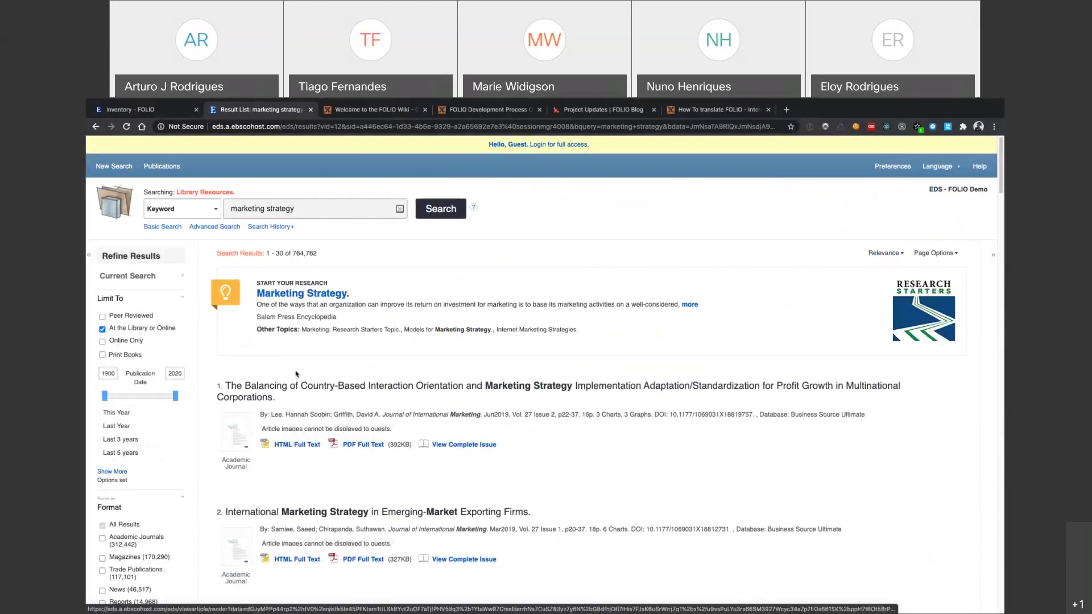
left_click(103, 355)
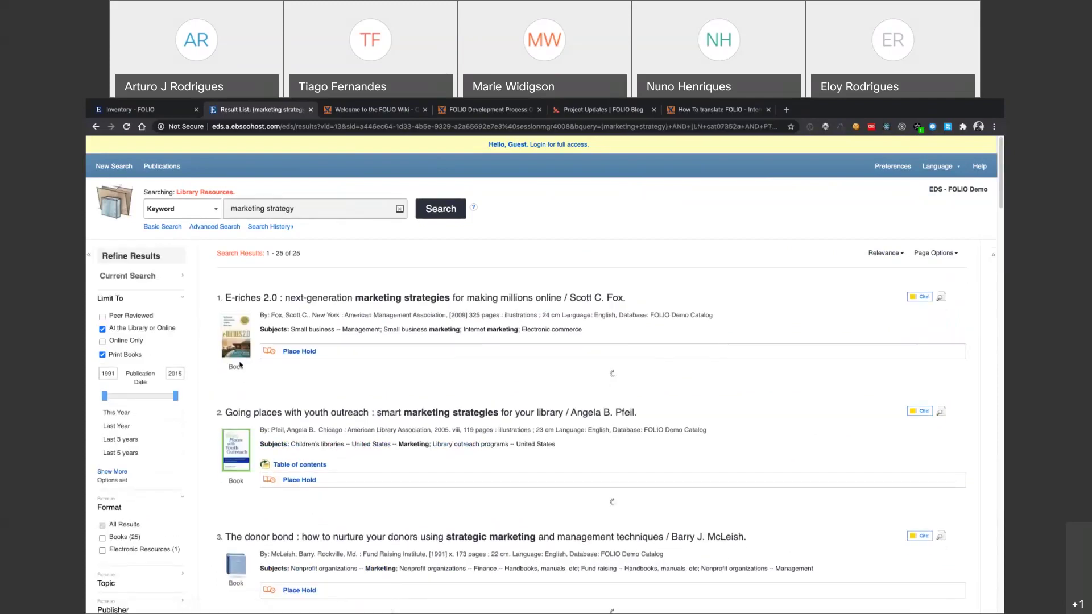
left_click(431, 220)
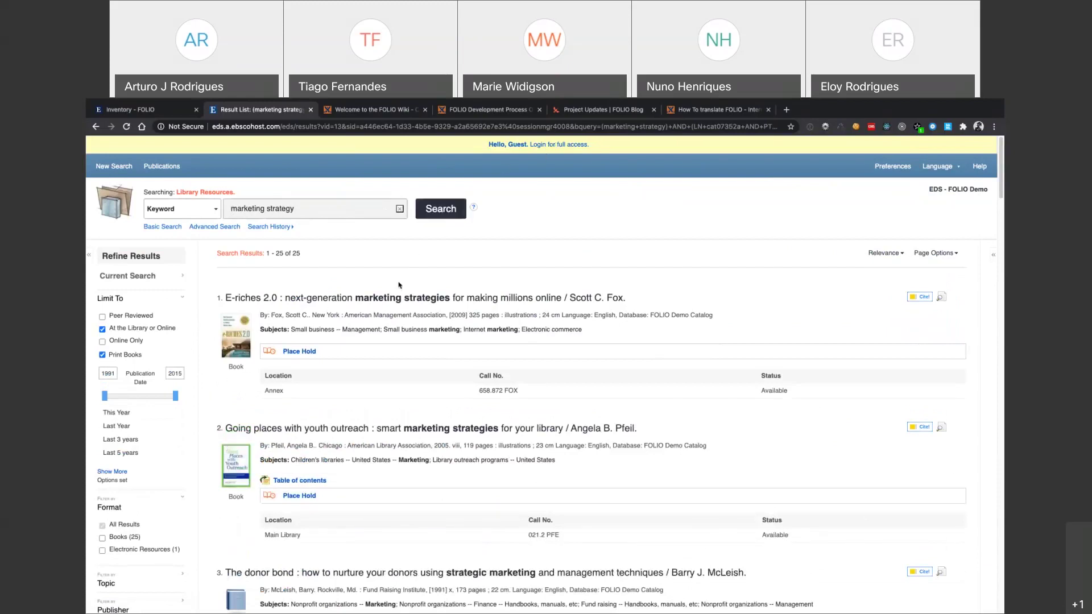
scroll(399, 295, "down", 1)
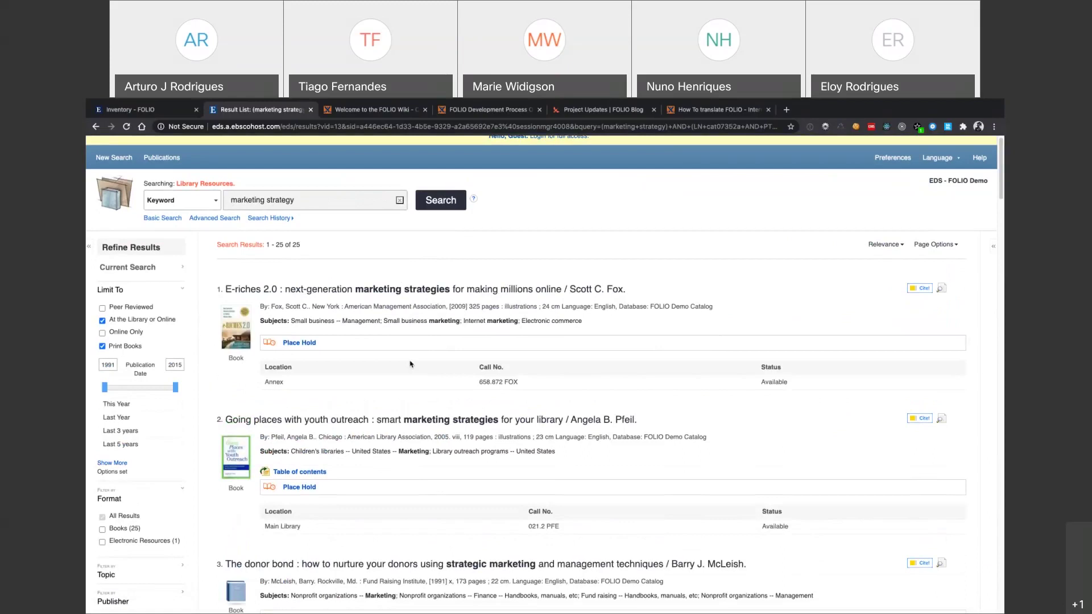
scroll(410, 364, "up", 1)
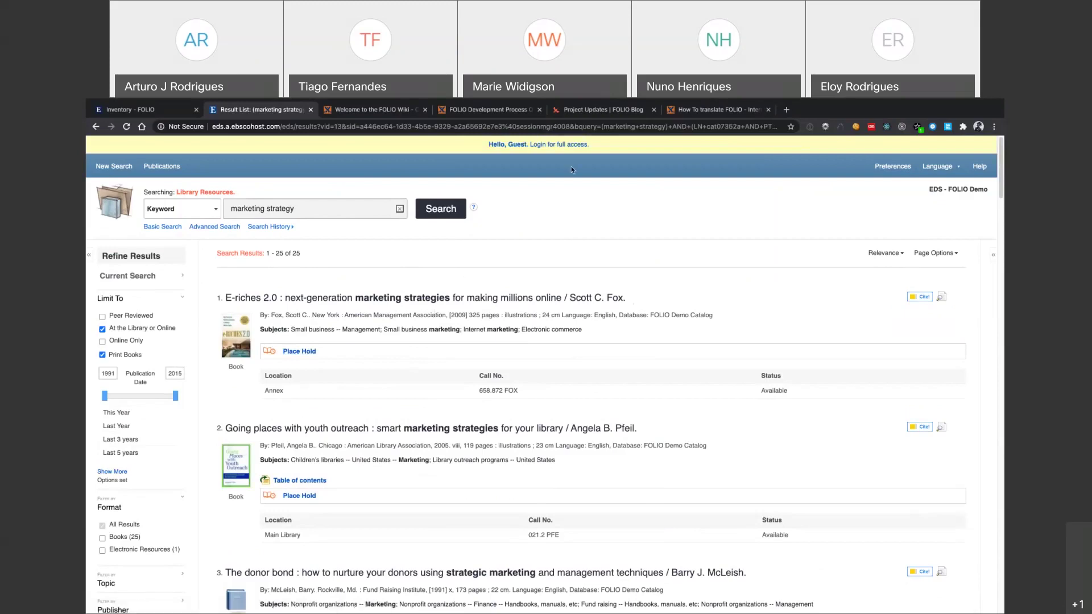
left_click(568, 147)
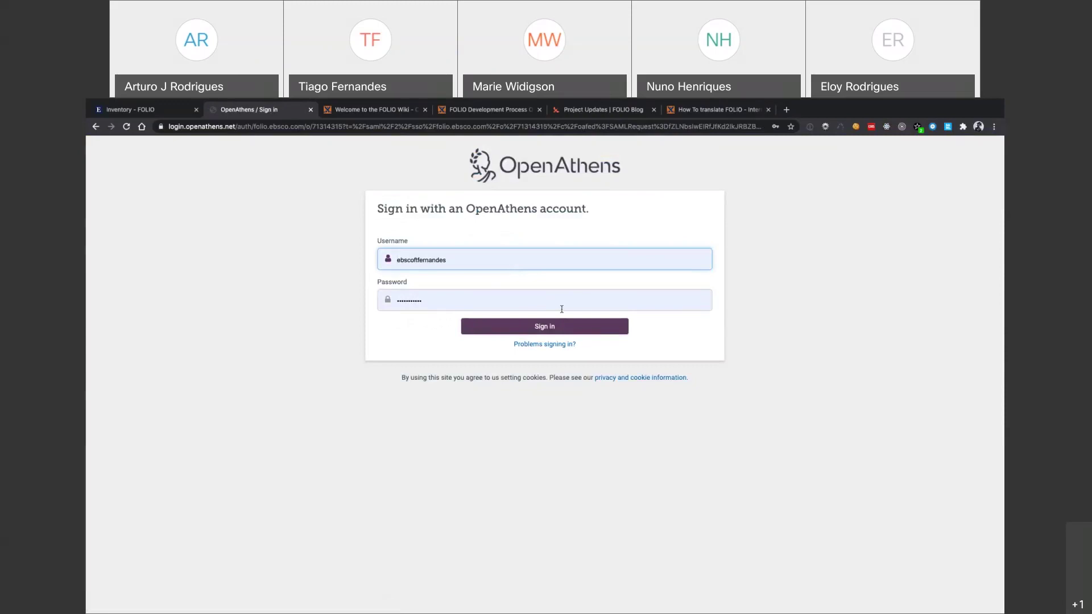
Sign in with the filled-in OpenAthens credentials to return to the results as a patron
left_click(507, 329)
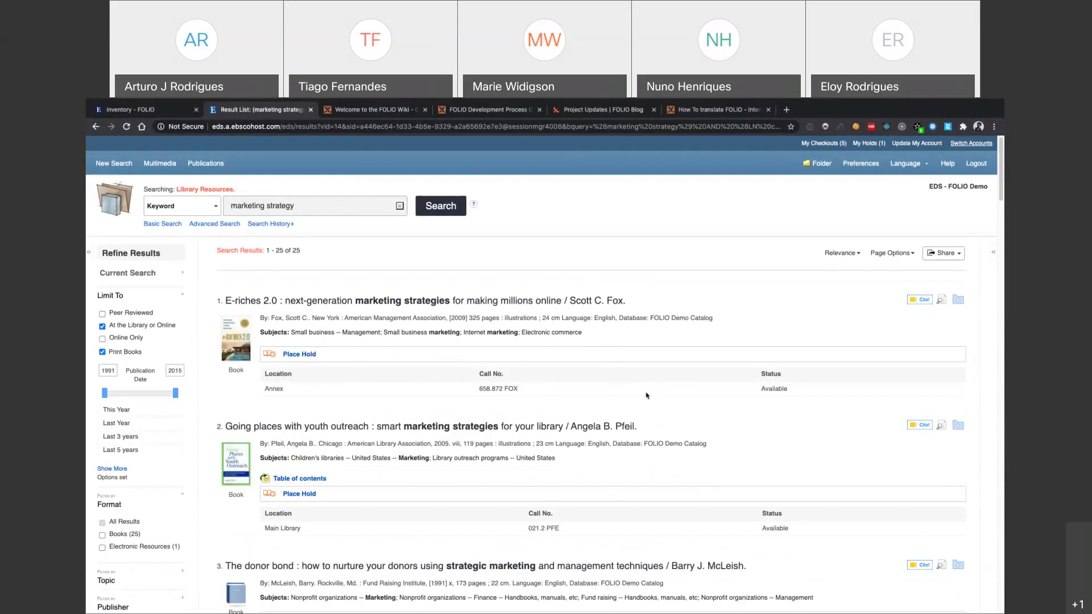
Hold E-riches 2.0 for Circulation Desk -- Hallway pickup, 07/06/2020 to 07/08/2020
left_click(314, 355)
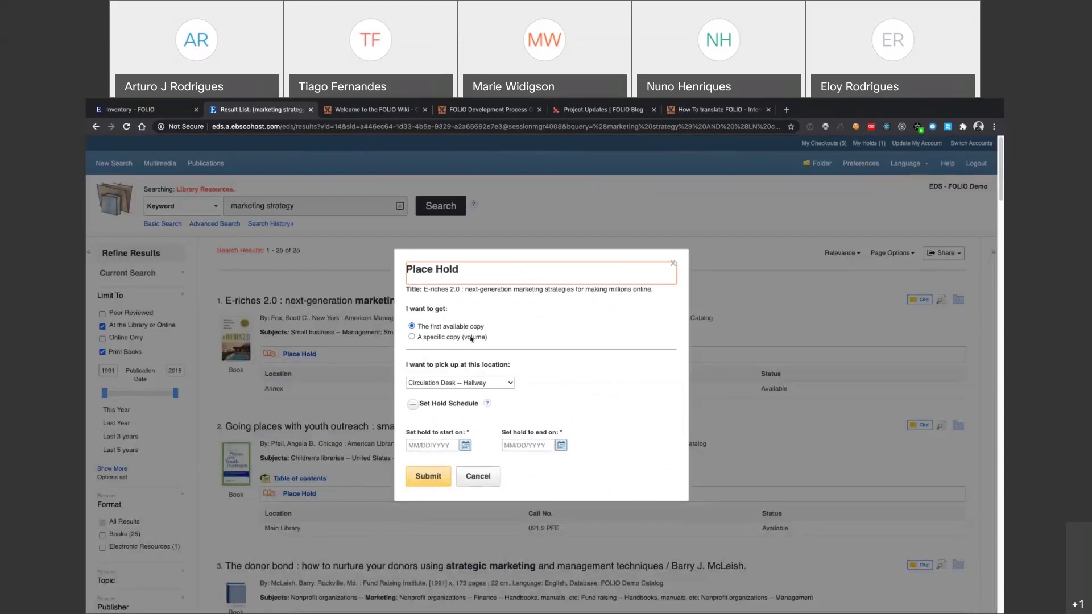
left_click(471, 384)
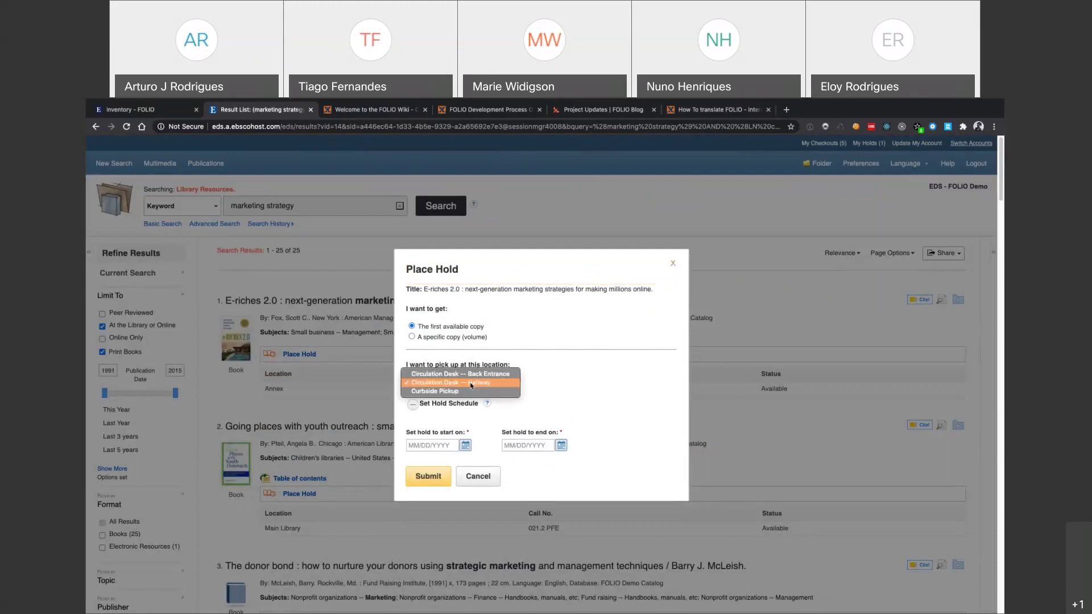
left_click(520, 383)
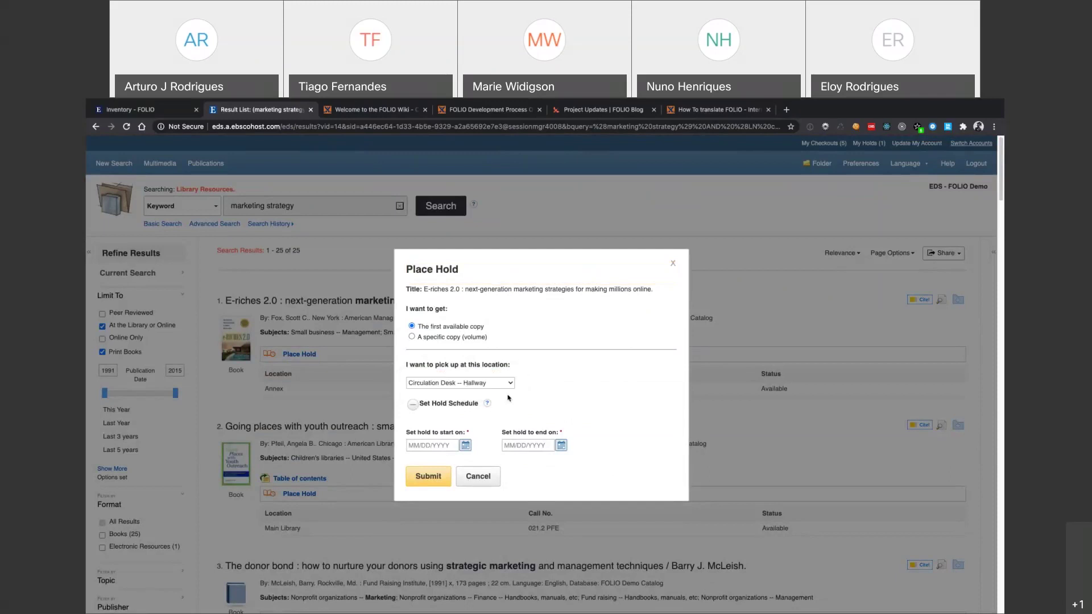
left_click(466, 449)
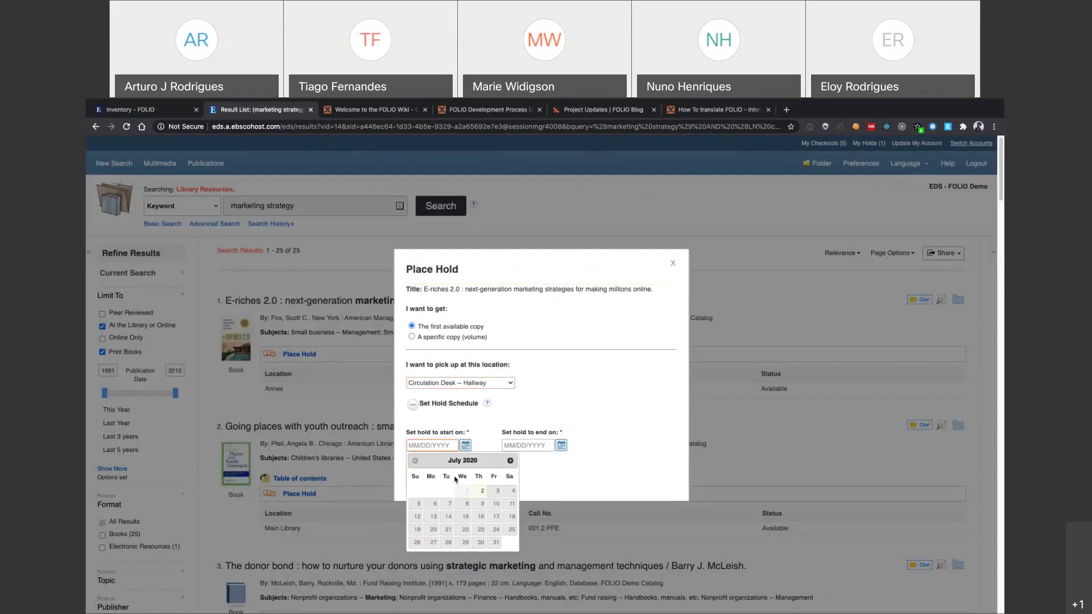
left_click(435, 504)
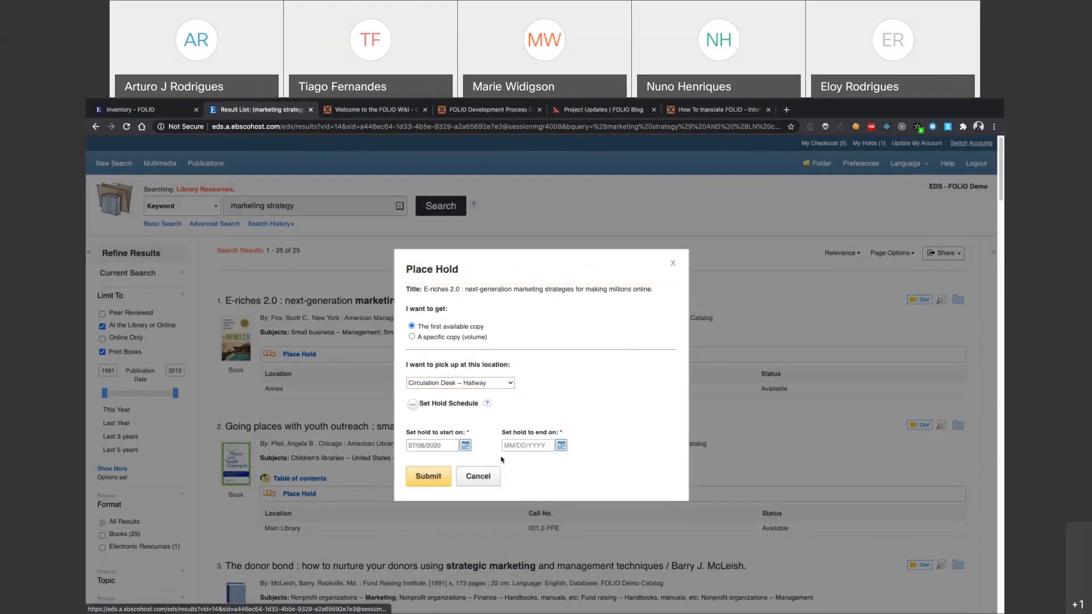
left_click(562, 447)
left_click(560, 504)
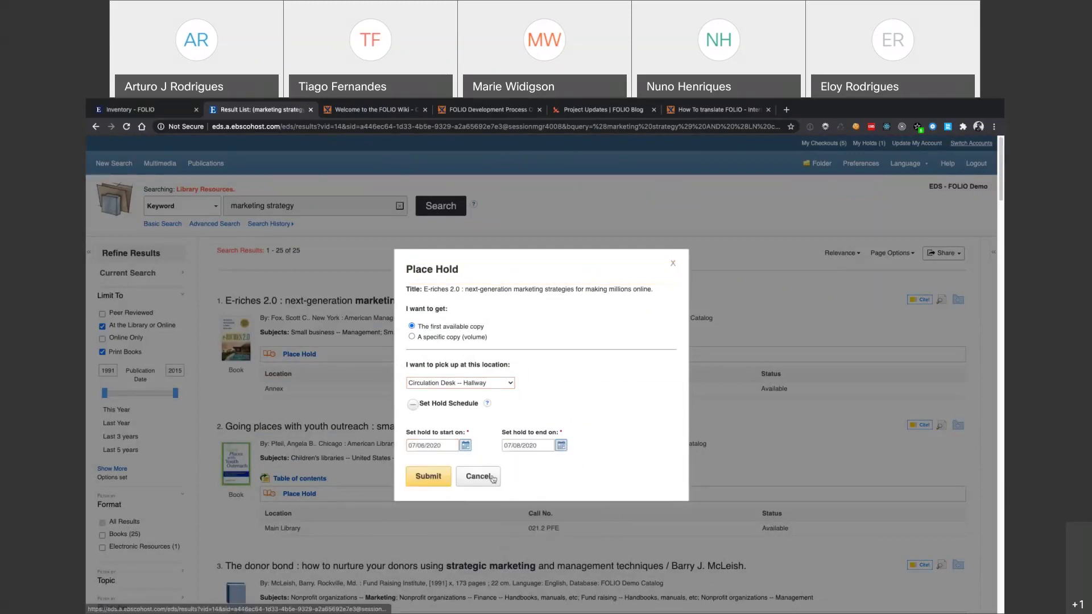
left_click(458, 472)
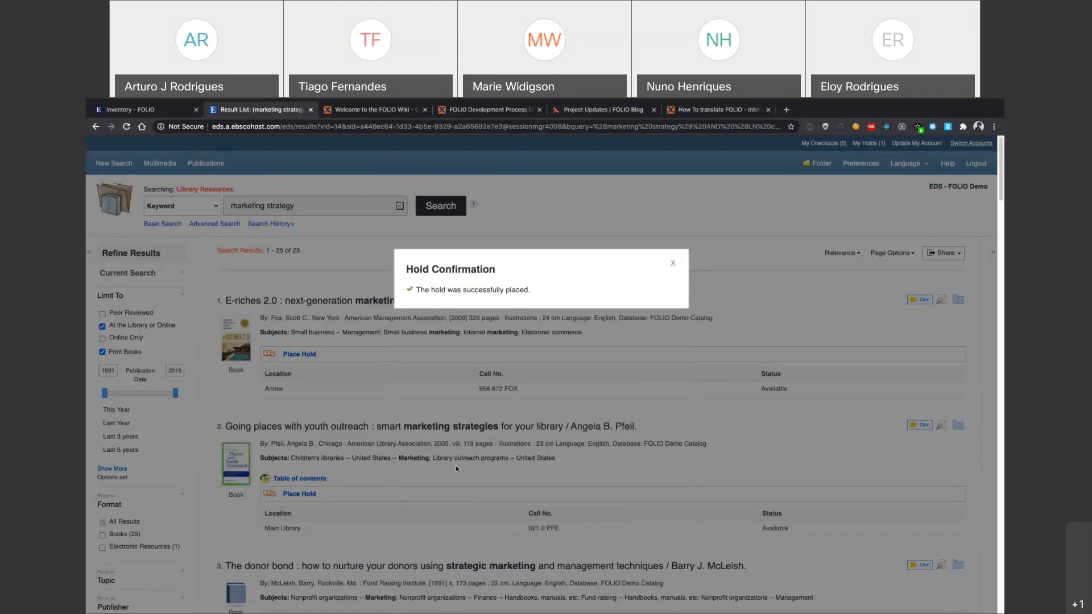
left_click(673, 265)
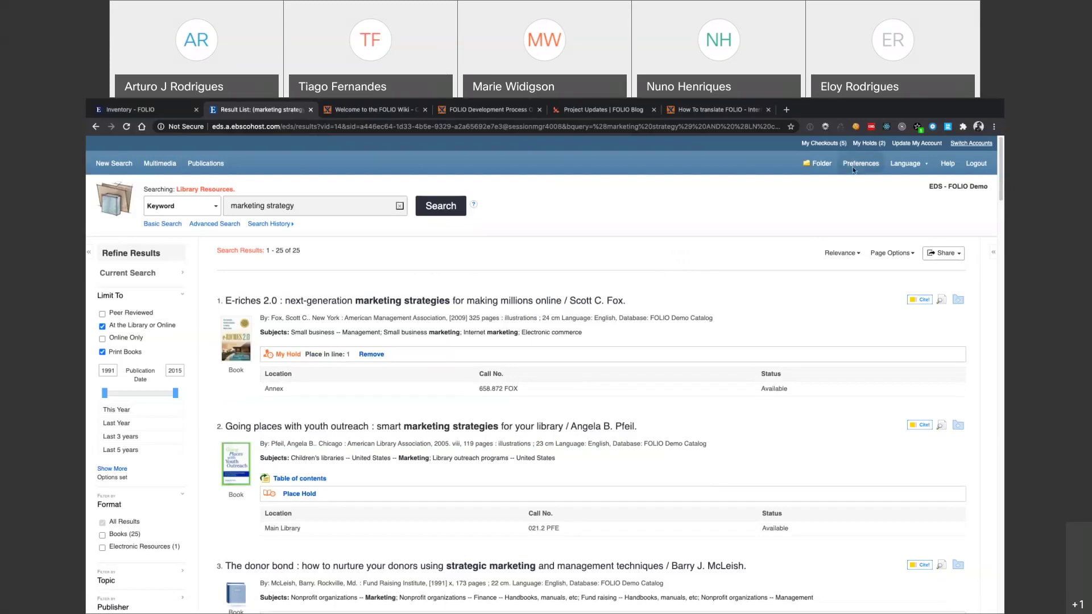
Open My Folder and review the five current checkouts
left_click(832, 163)
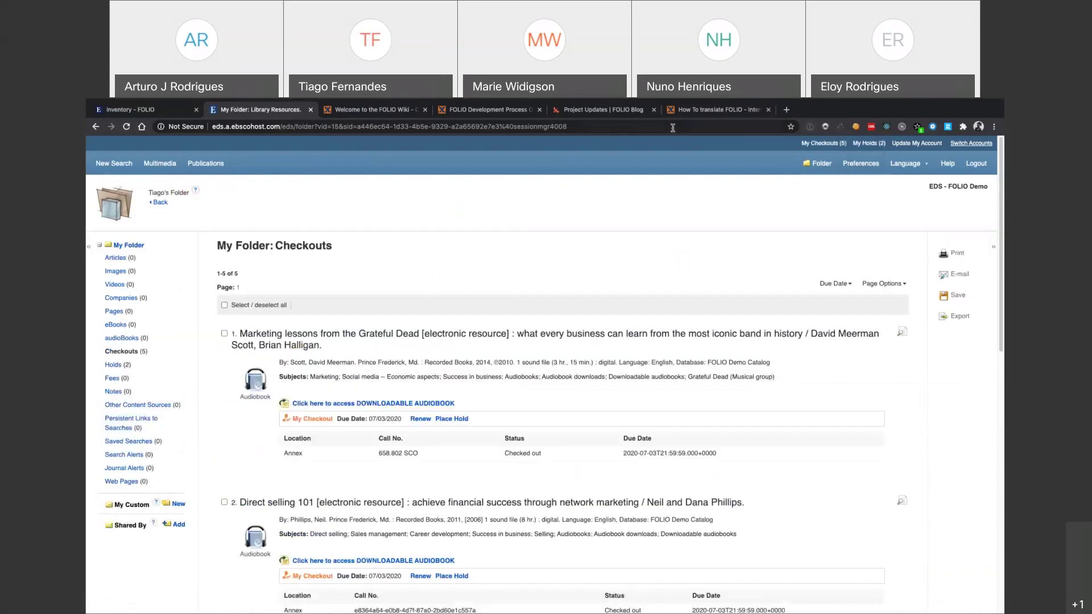
scroll(360, 273, "down", 1)
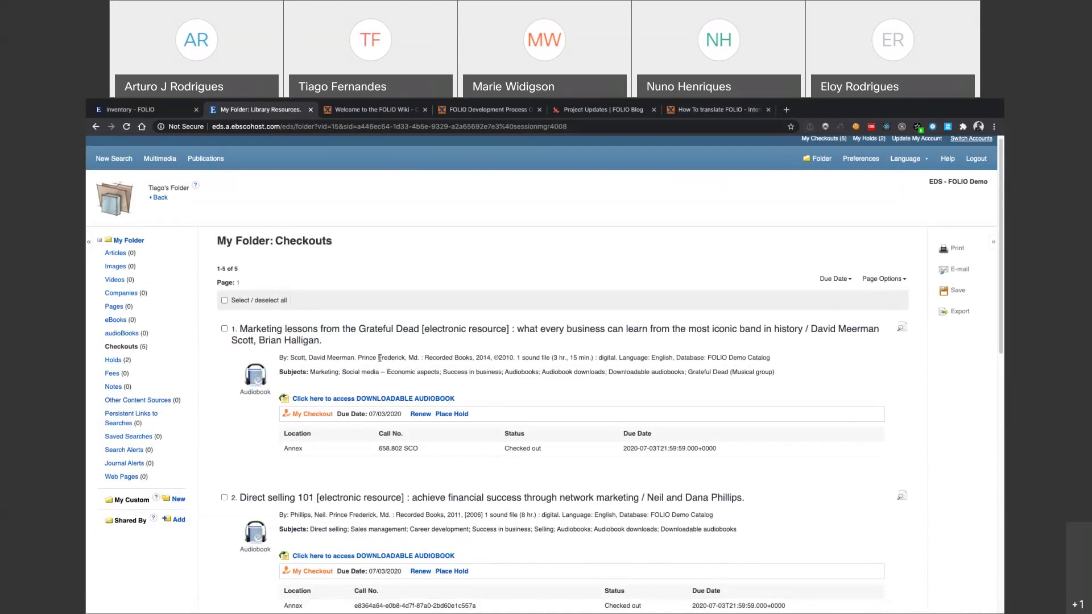
scroll(380, 358, "down", 2)
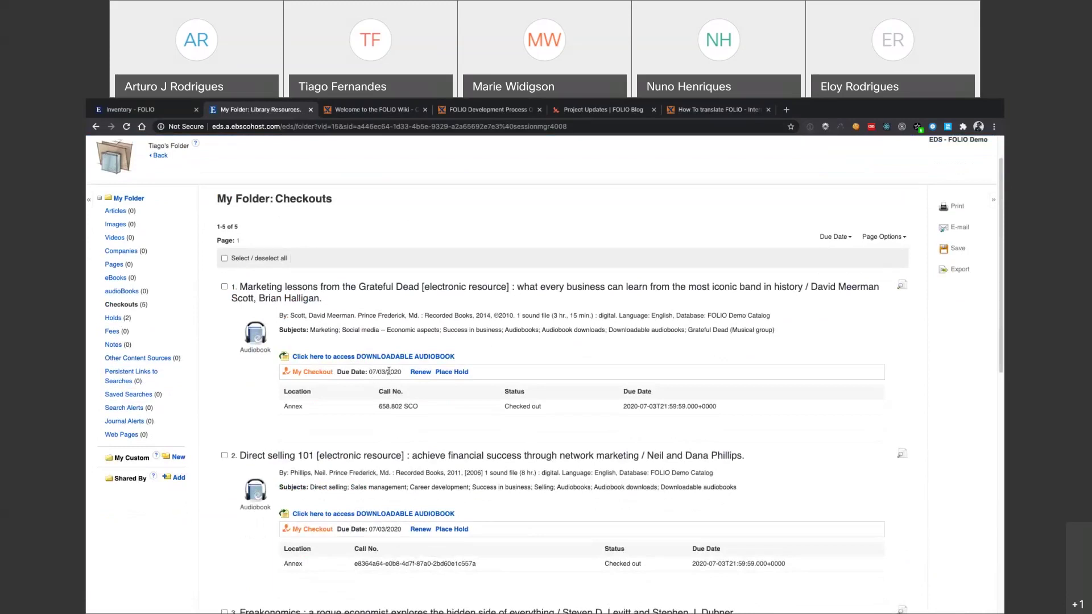
scroll(395, 373, "down", 5)
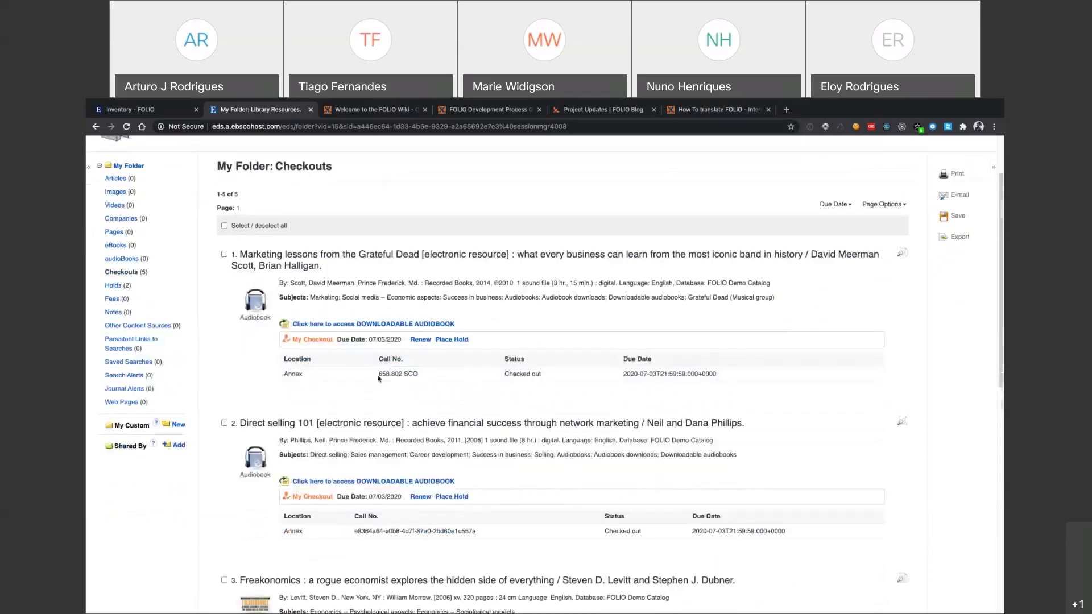
scroll(380, 371, "up", 5)
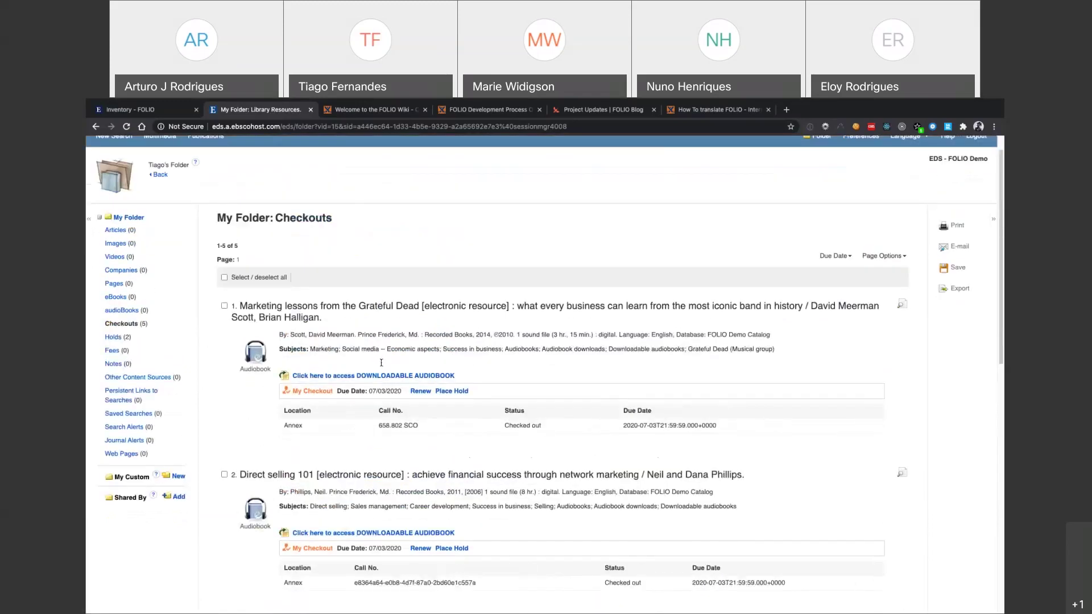
scroll(381, 362, "down", 5)
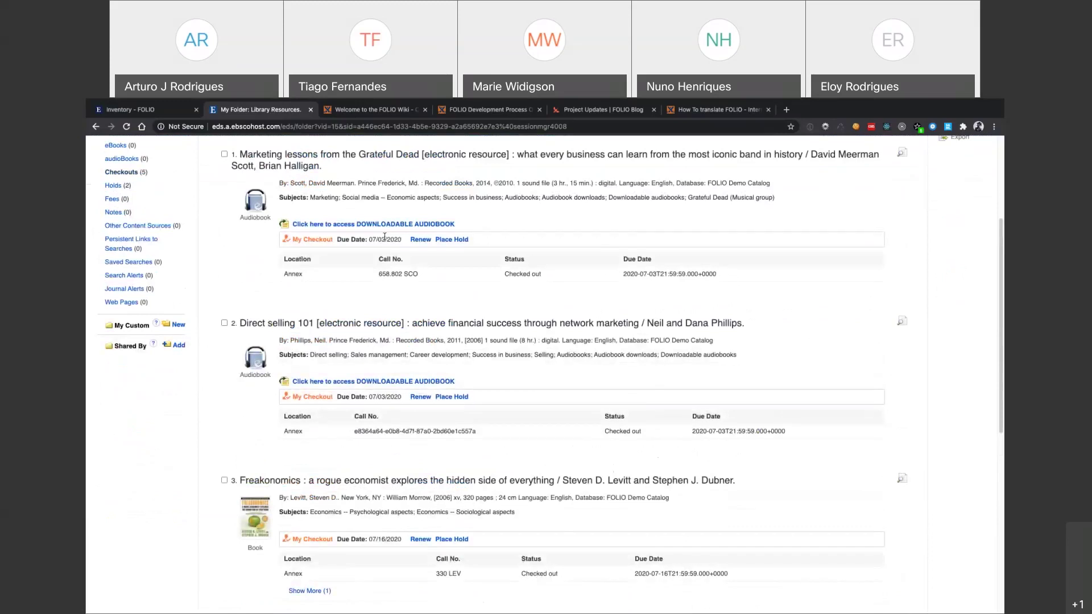
scroll(384, 237, "up", 1)
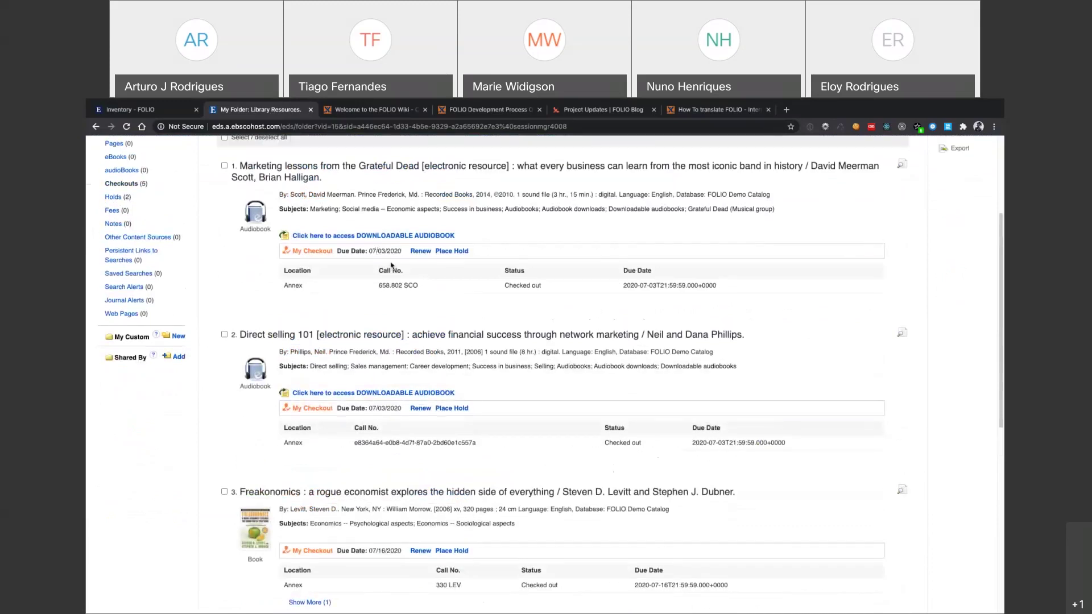
scroll(398, 267, "up", 1)
Try renewing the Grateful Dead marketing audiobook, then view Fees showing 0 fees
left_click(421, 272)
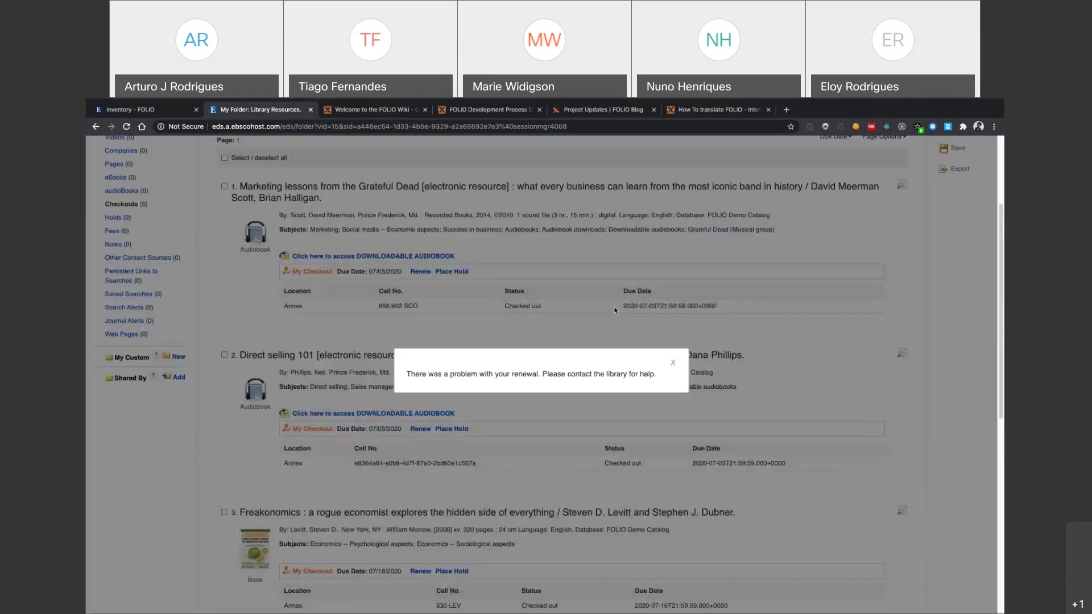
left_click(674, 364)
left_click(421, 272)
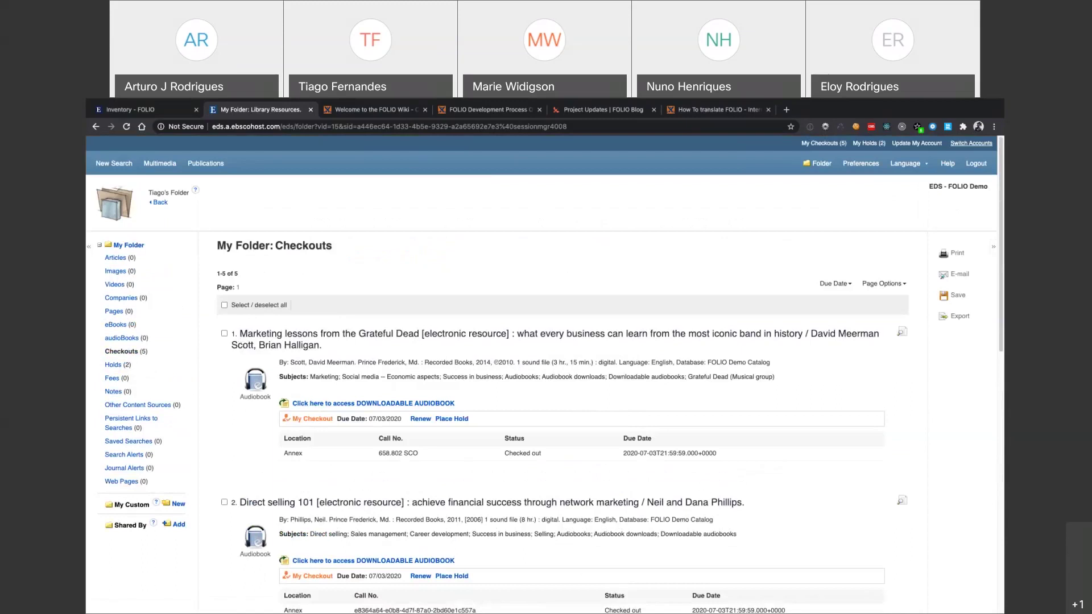
left_click(116, 379)
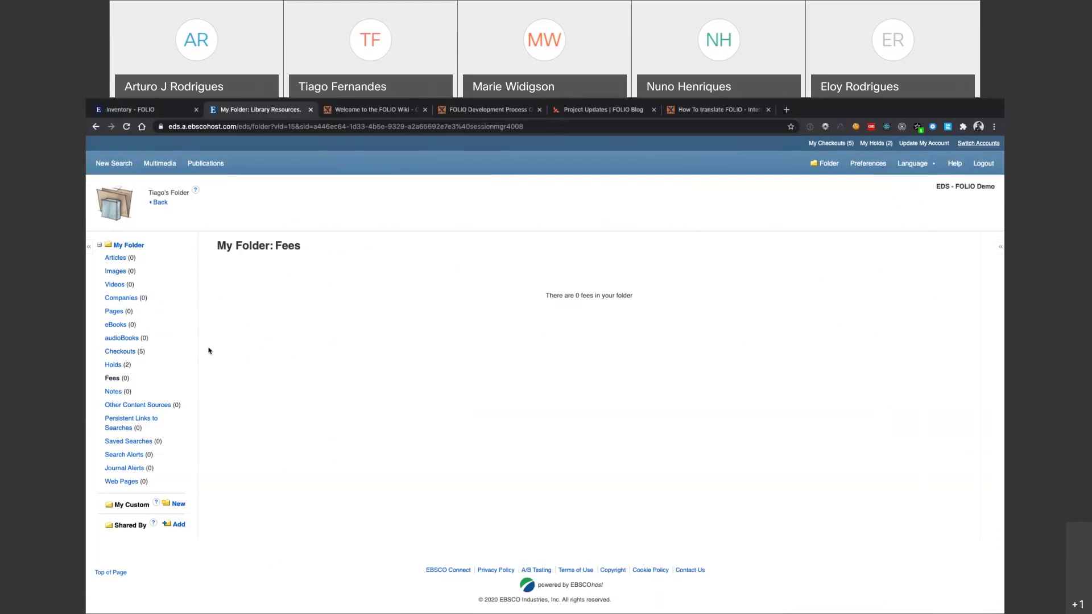
Start a fresh basic search in EBSCO Discovery Service
left_click(117, 164)
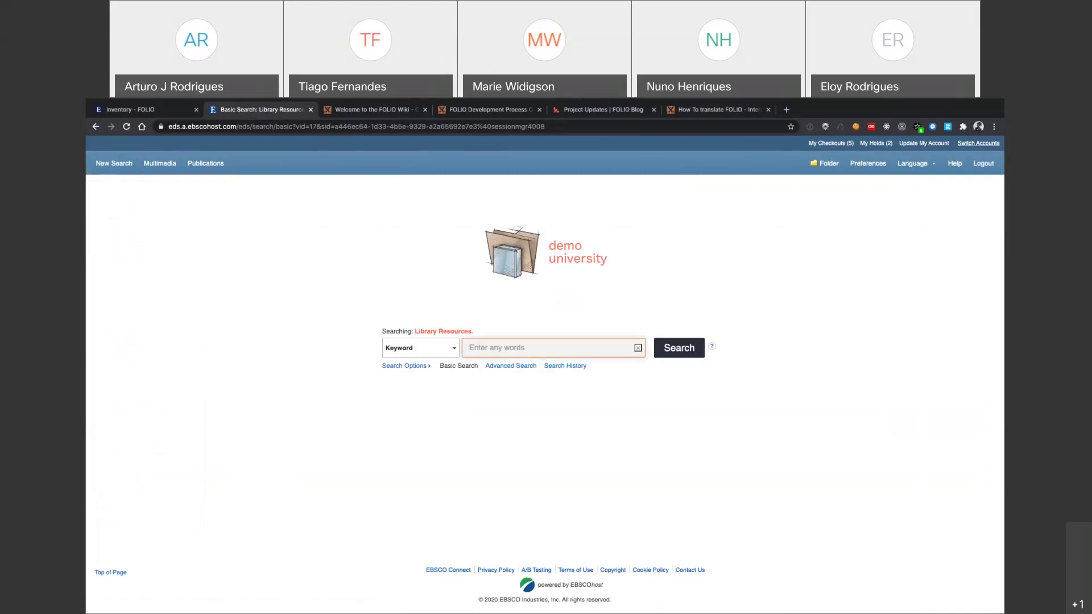
left_click(712, 610)
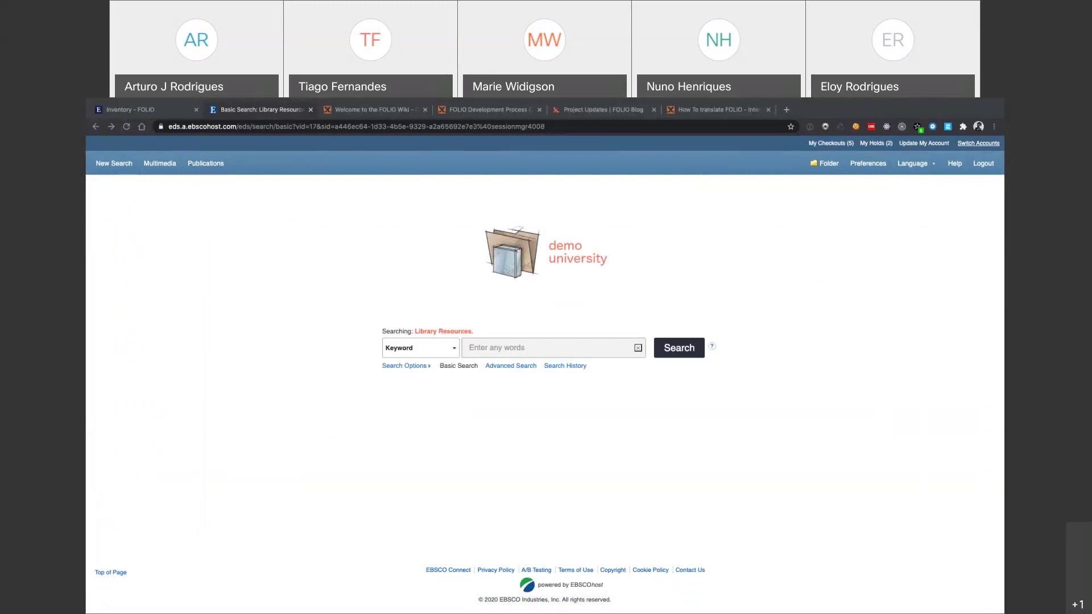
key("ctrl+Up")
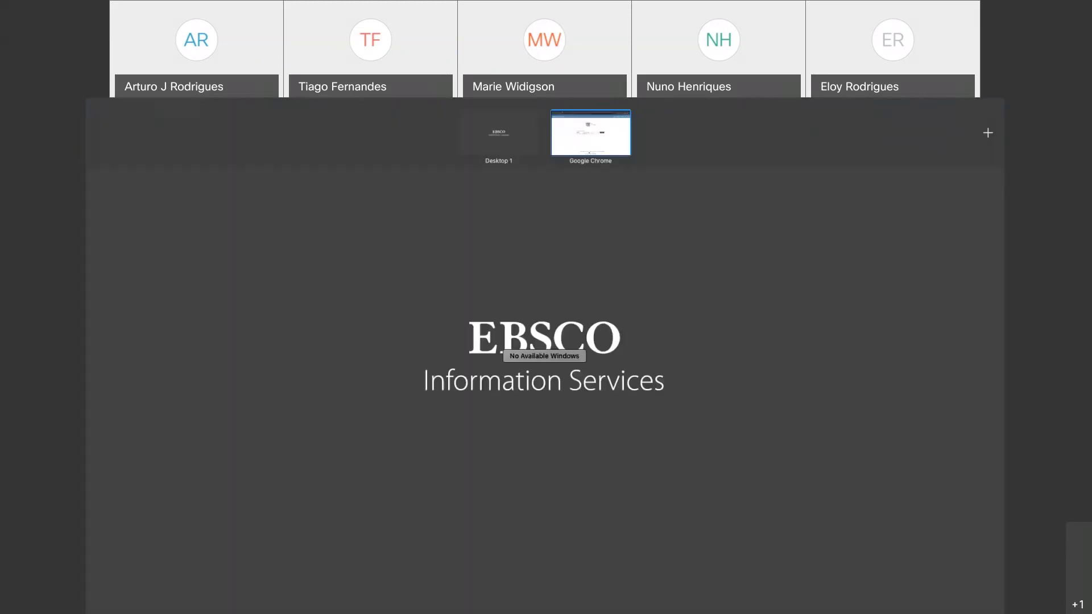
key("ctrl+Up")
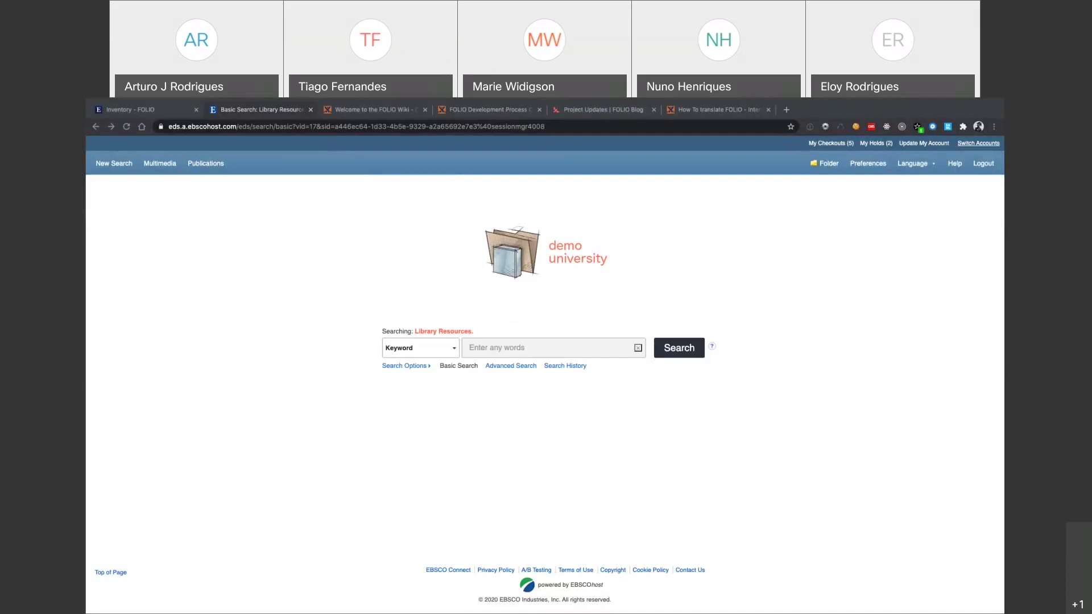
Search 'BMJ open quality' (419,499 results), then switch to the FOLIO Inventory tab
left_click(503, 346)
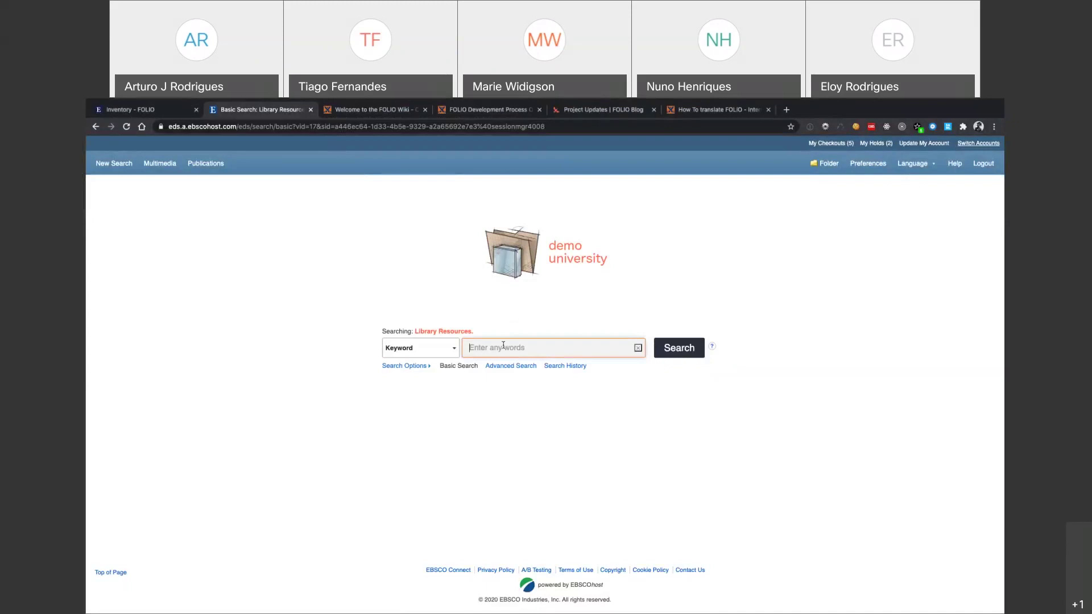
type("admin")
left_click_drag(554, 345, 457, 342)
type("BMJ ope")
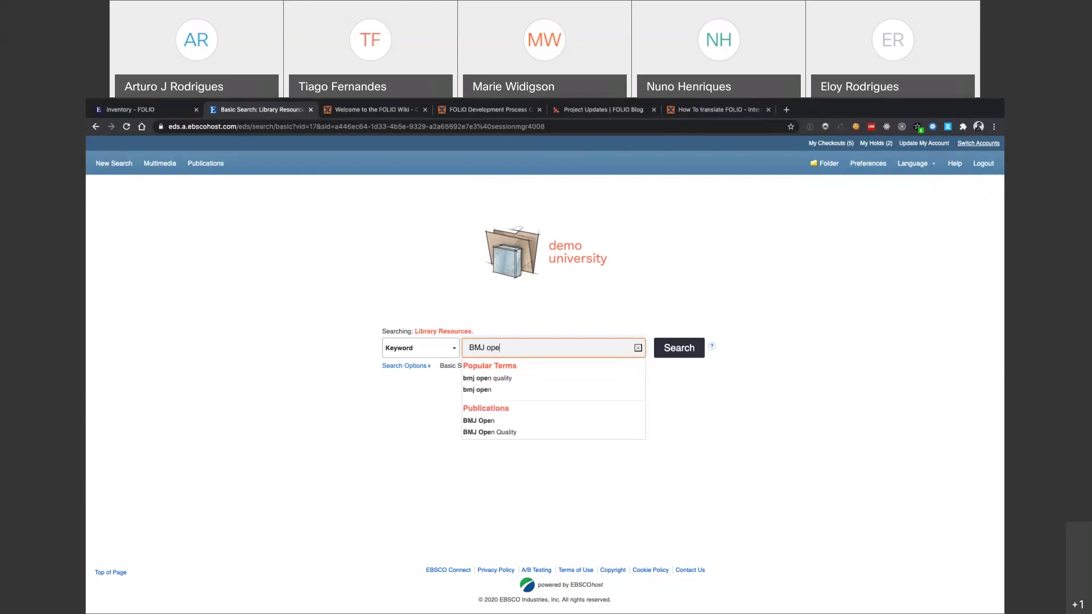
key("Down")
key("Return")
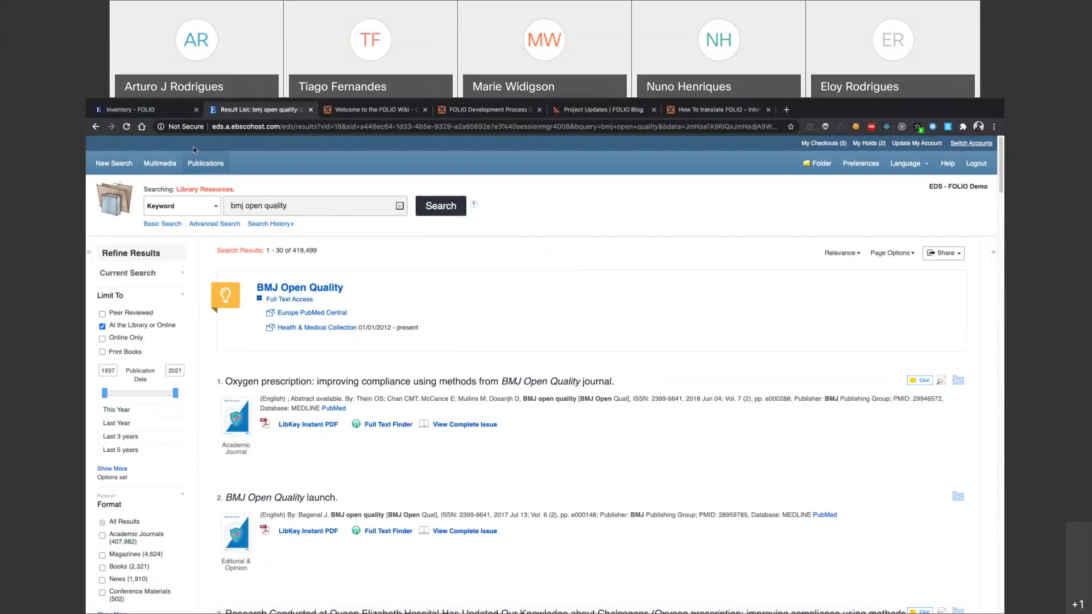
left_click(156, 118)
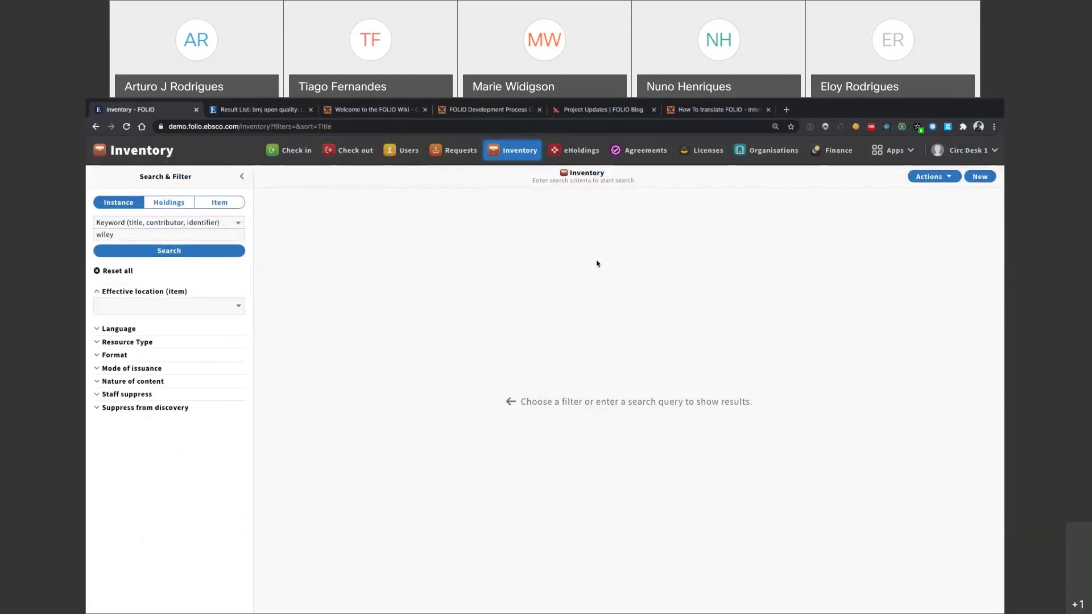
In eHoldings, search titles for BMJ Open Quality and open its record
left_click(566, 159)
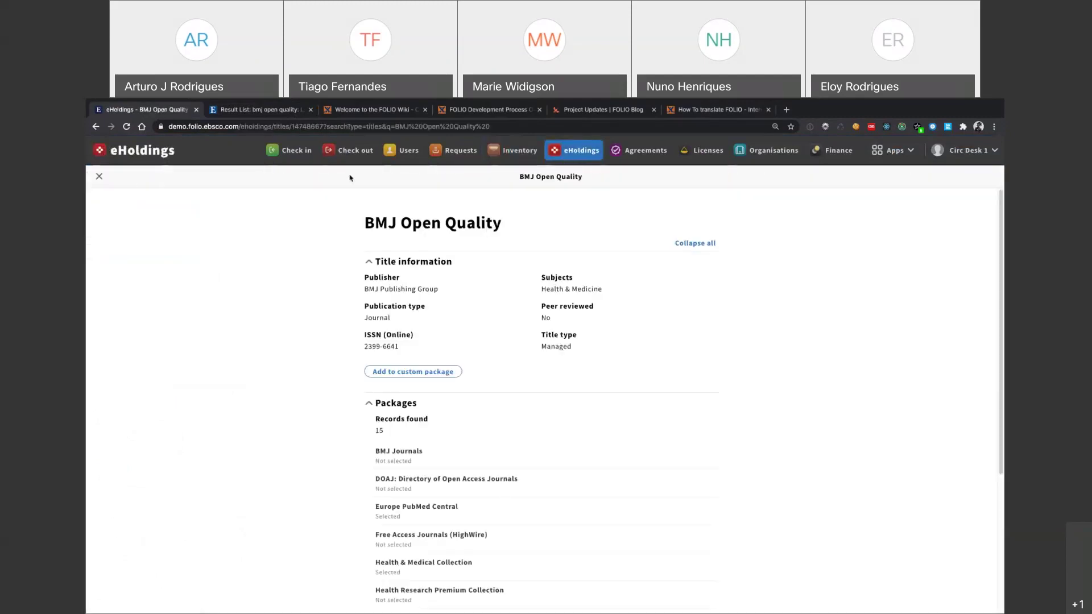
left_click(97, 181)
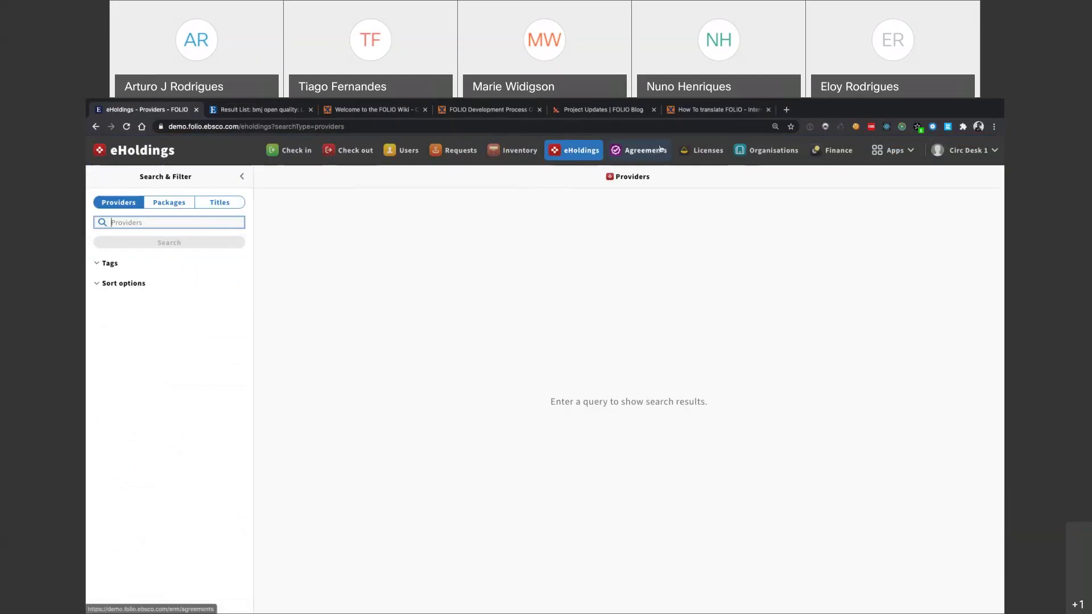
left_click(224, 204)
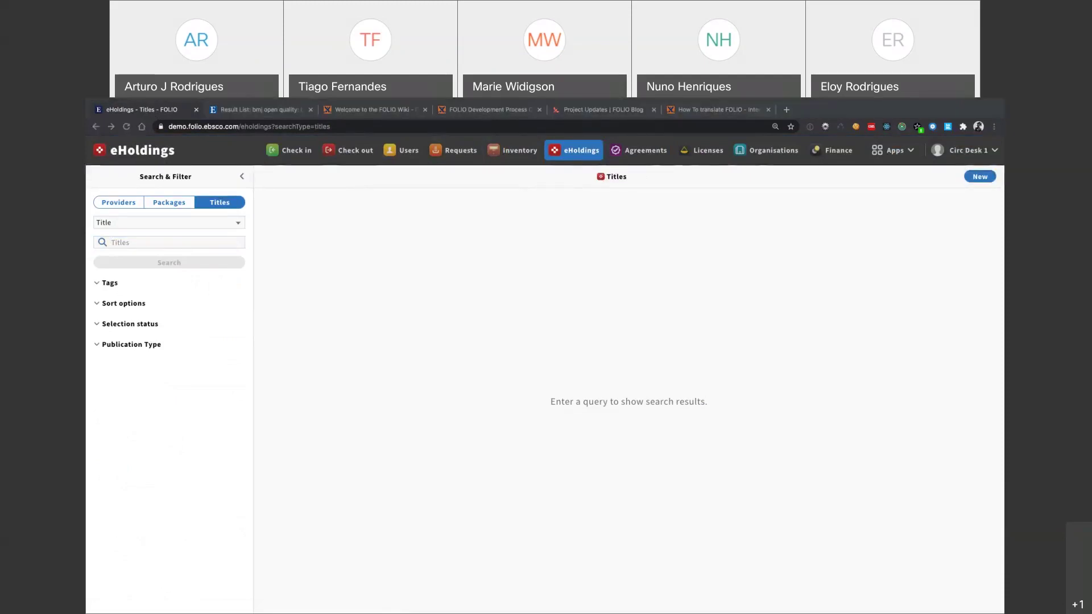
left_click(155, 242)
type("admin")
left_click_drag(155, 242, 95, 239)
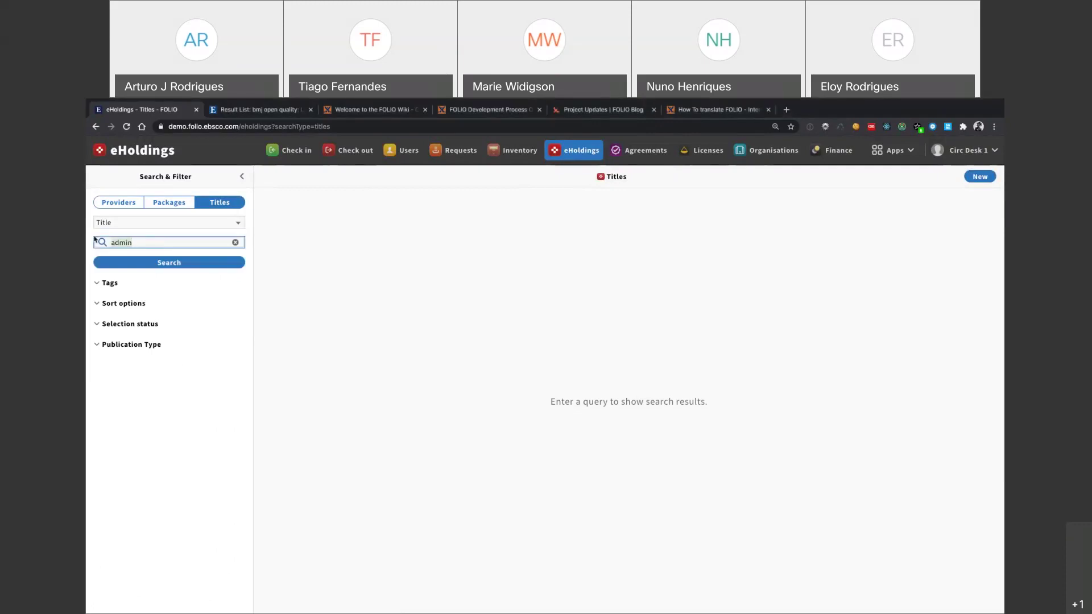
key("super+Tab")
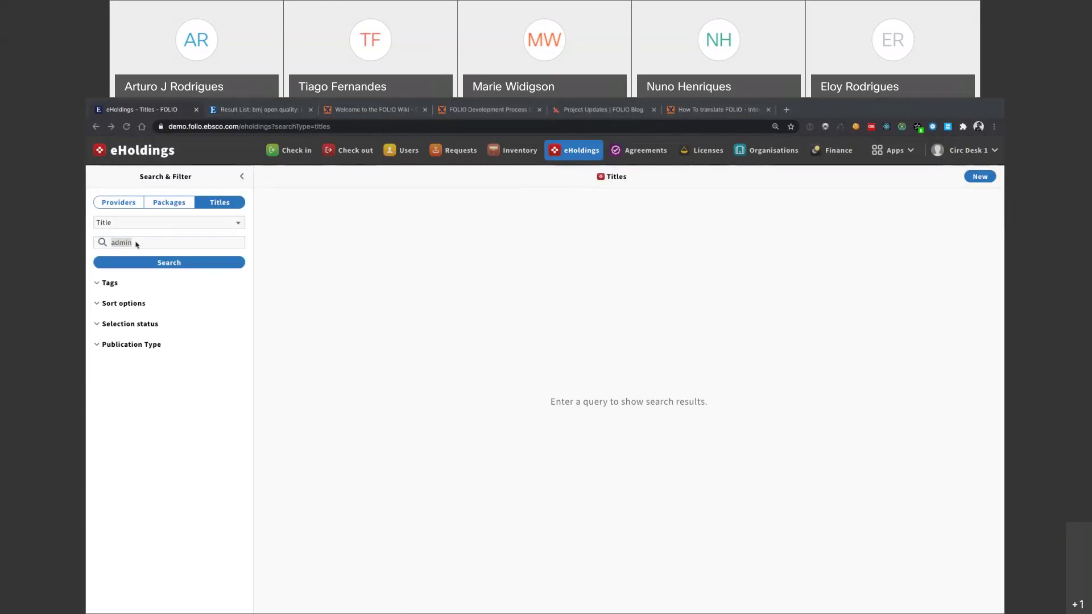
key("super+Tab")
type("BMJ Open Quality")
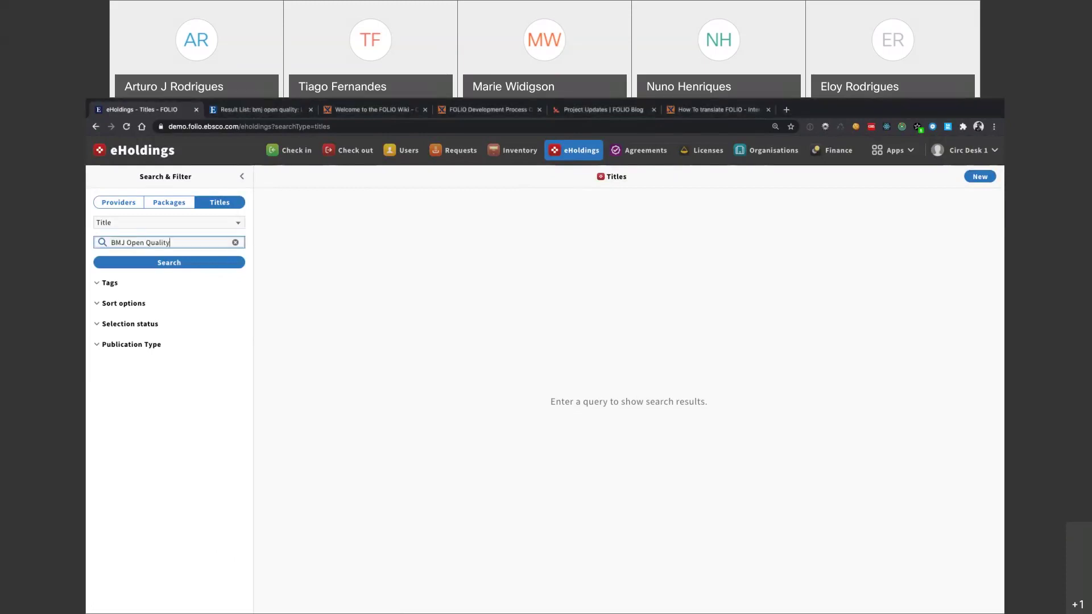
key("Return")
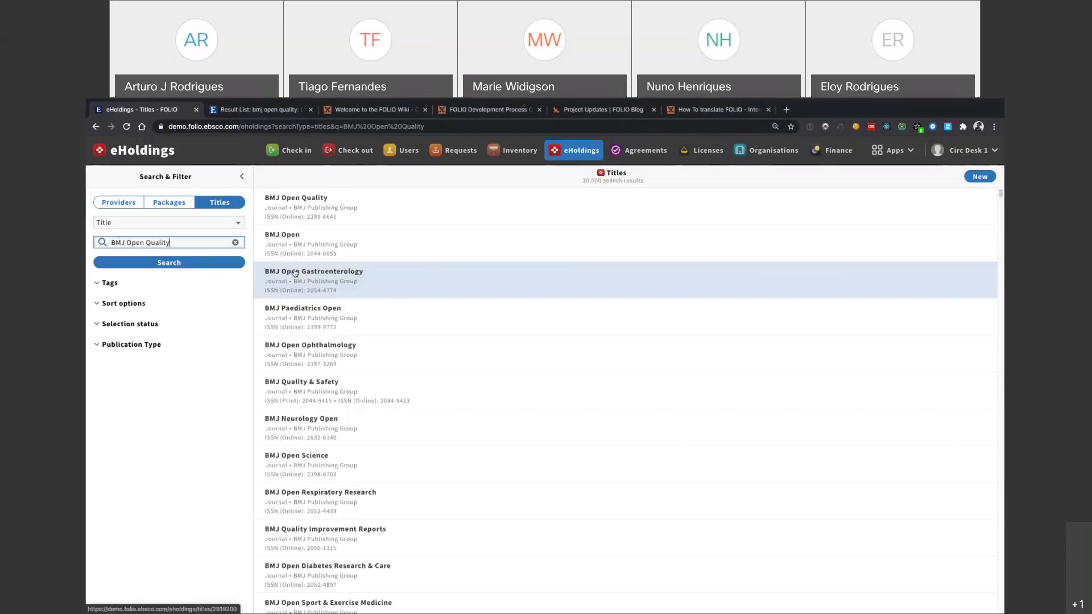
left_click(373, 198)
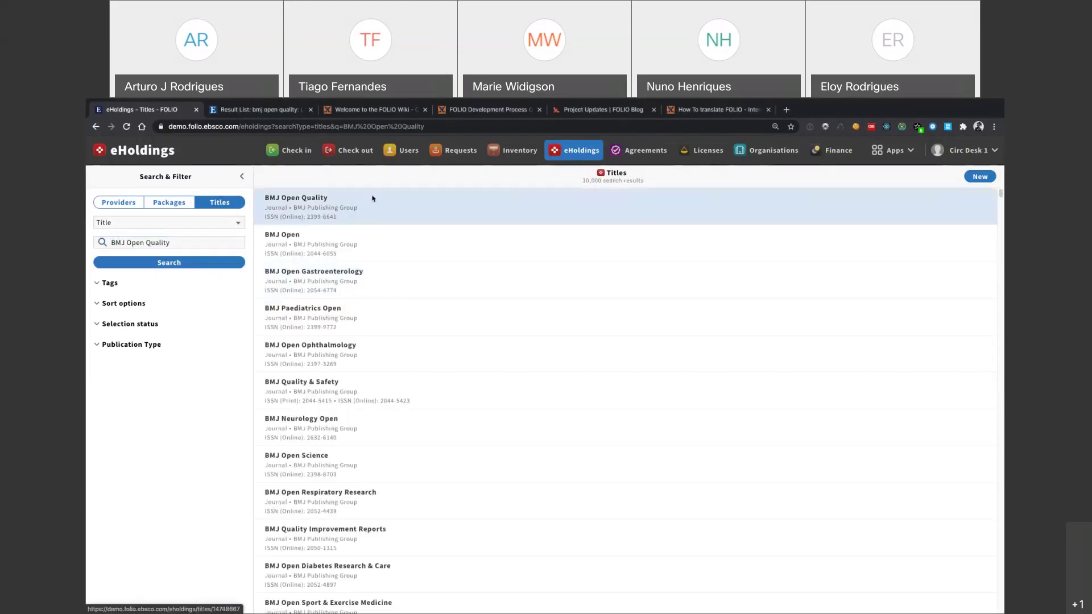
Add the HINARI package copy of BMJ Open Quality to holdings, then return to EDS
scroll(472, 307, "down", 1)
scroll(455, 341, "down", 5)
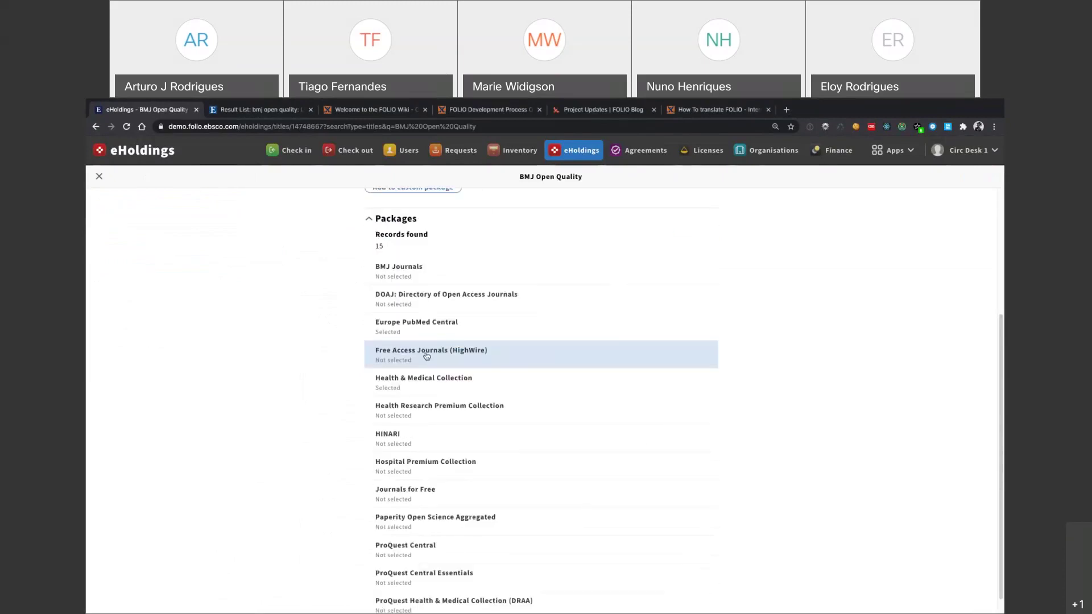
scroll(484, 472, "up", 1)
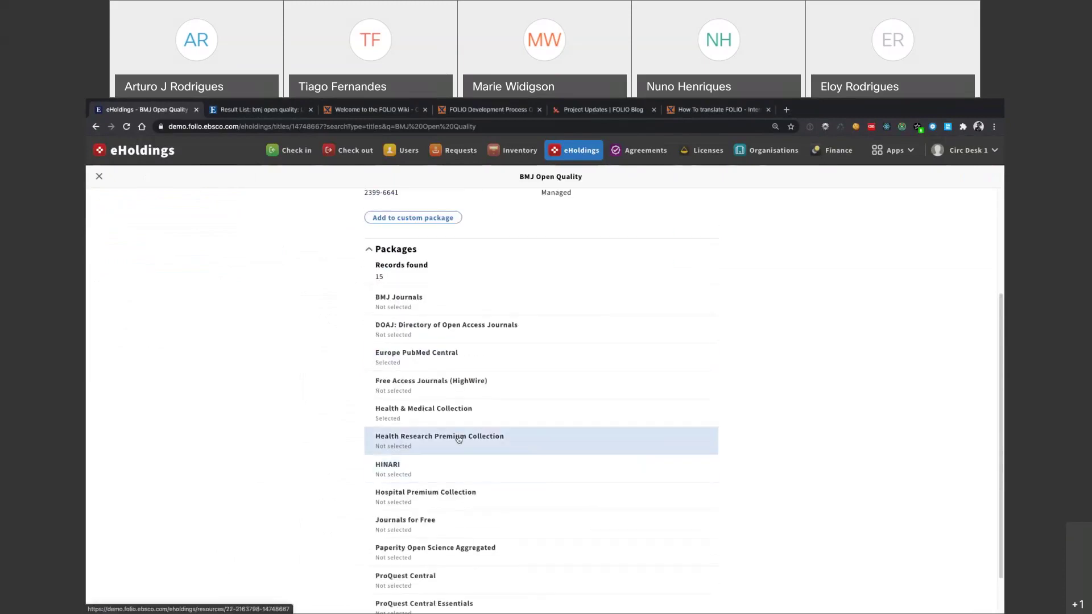
left_click(271, 113)
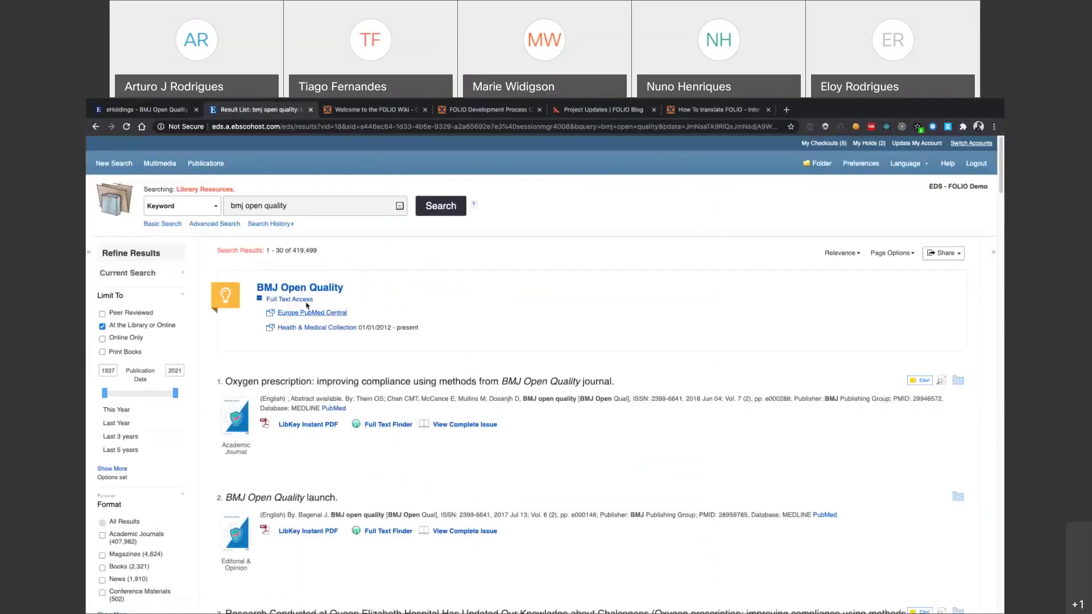
key("ctrl+shift+Tab")
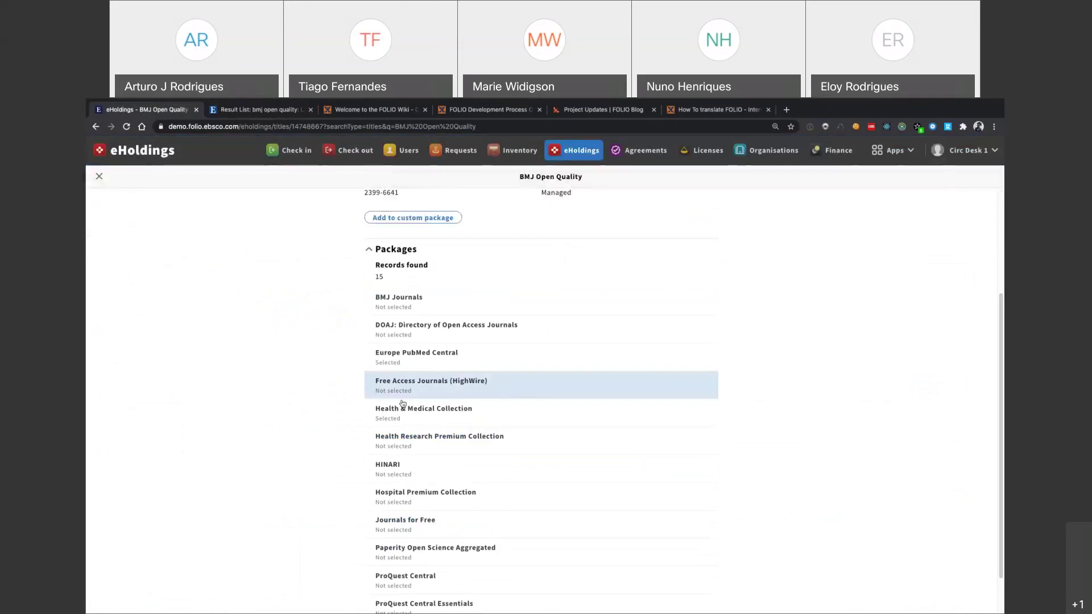
left_click(419, 468)
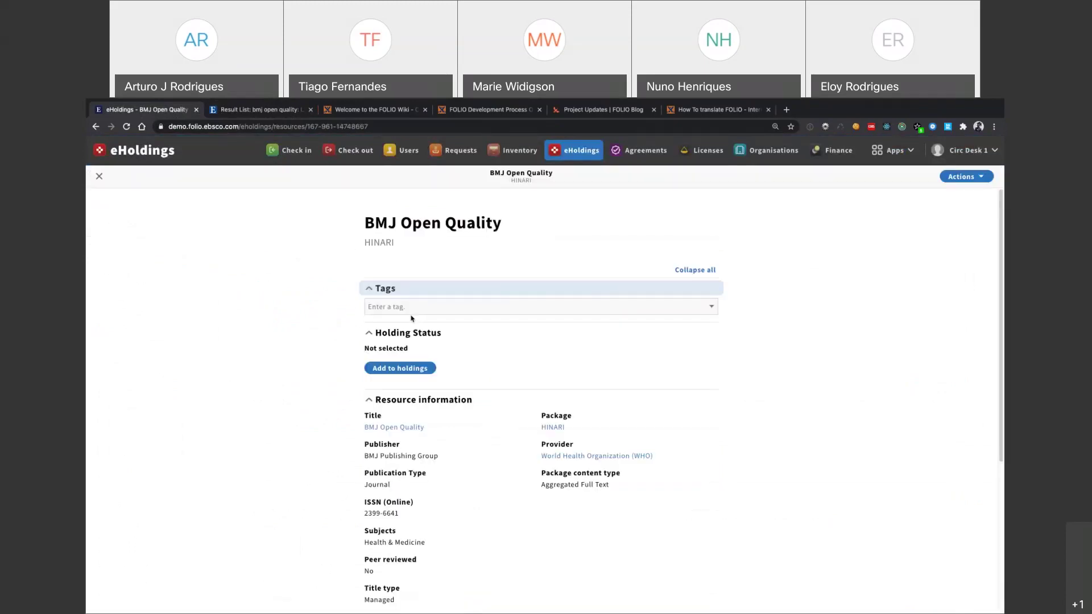
left_click(419, 370)
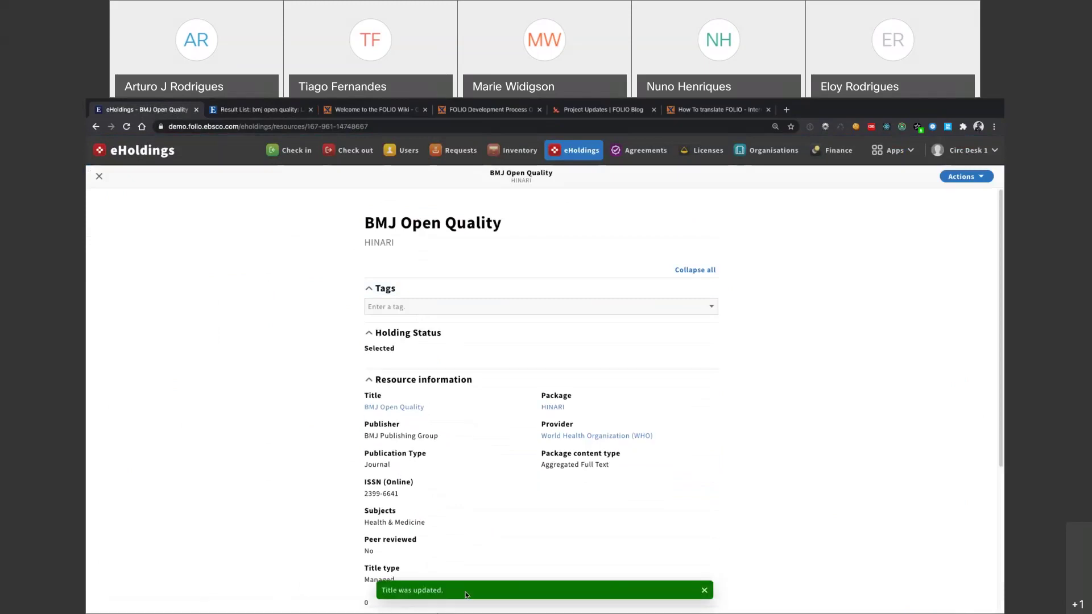
left_click(267, 110)
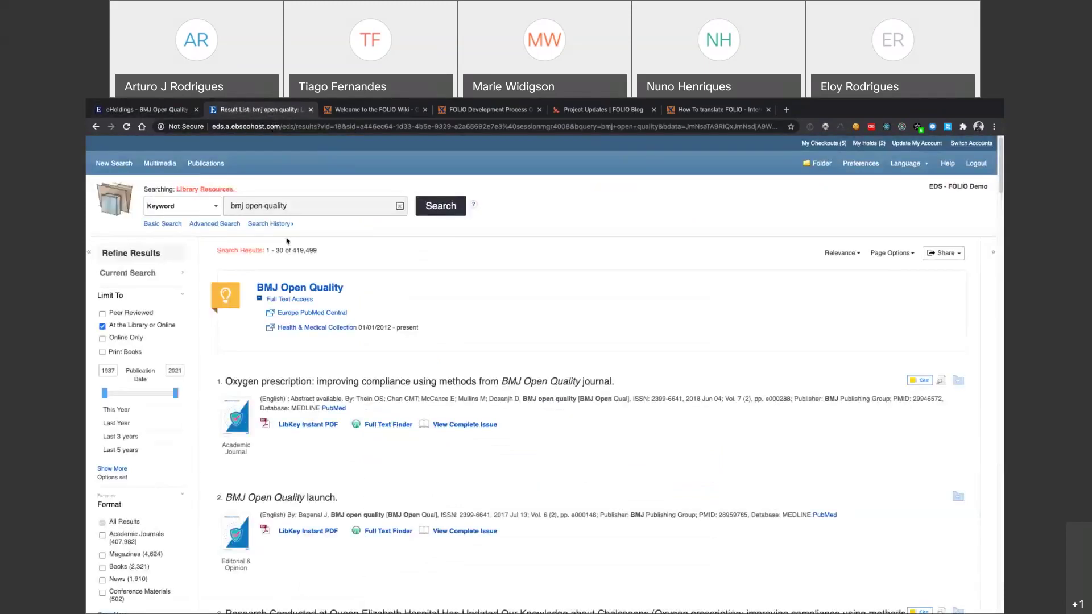
Reload EDS to show HINARI full text from 01/01/2017, then view the title's 15 eHoldings packages
key("ctrl+r")
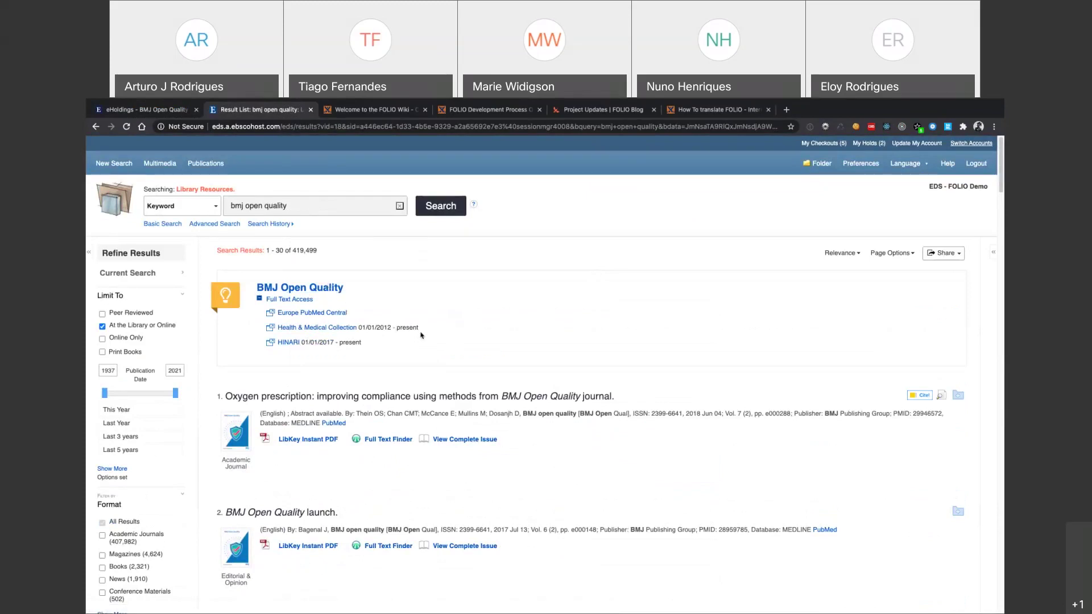
left_click(171, 110)
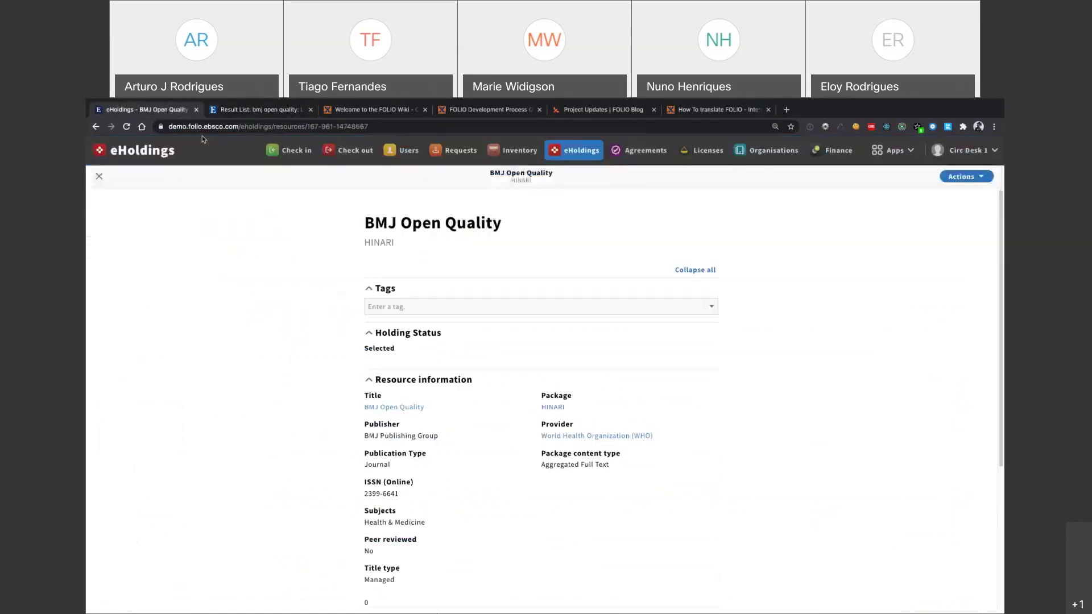
left_click(222, 109)
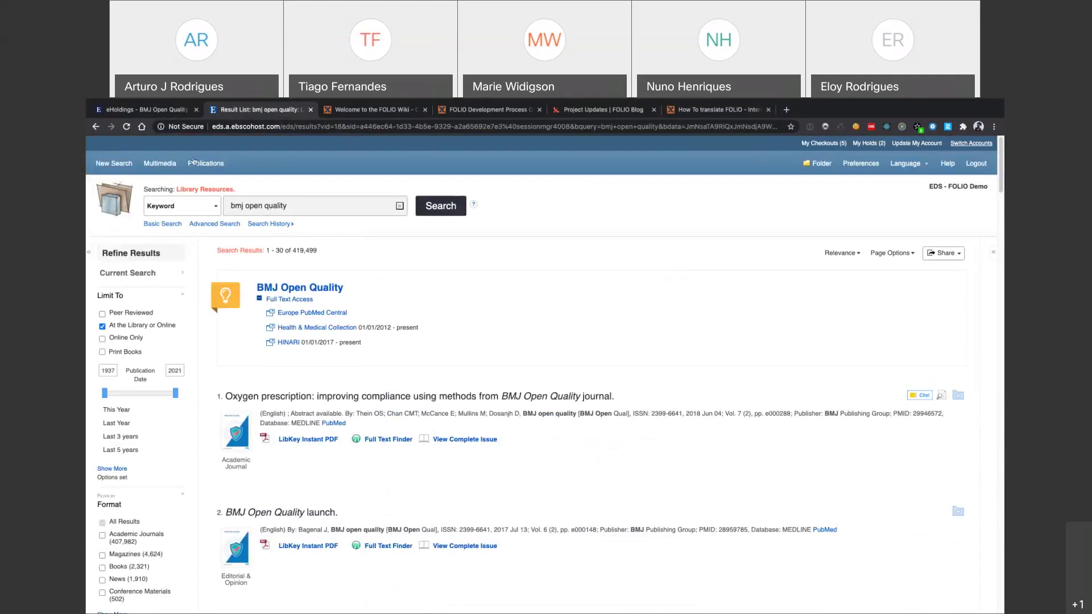
left_click(149, 110)
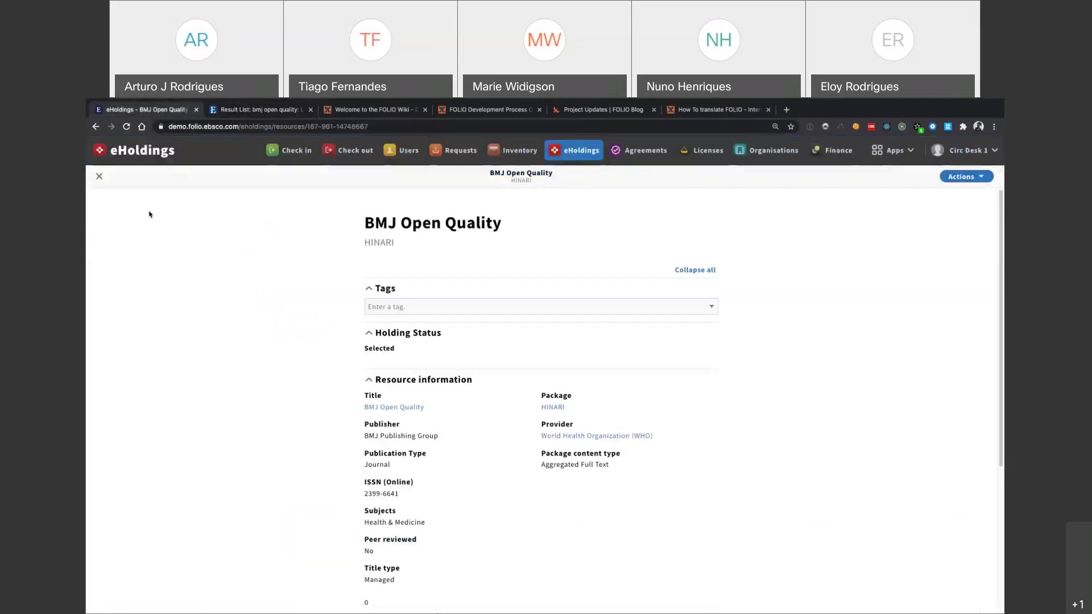
left_click(105, 177)
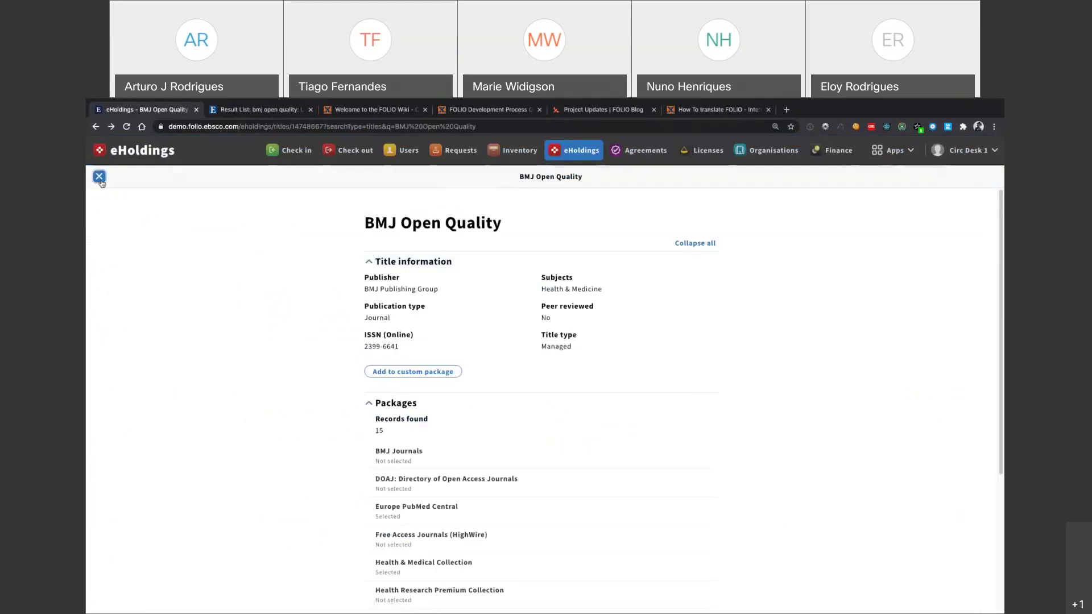
left_click(99, 177)
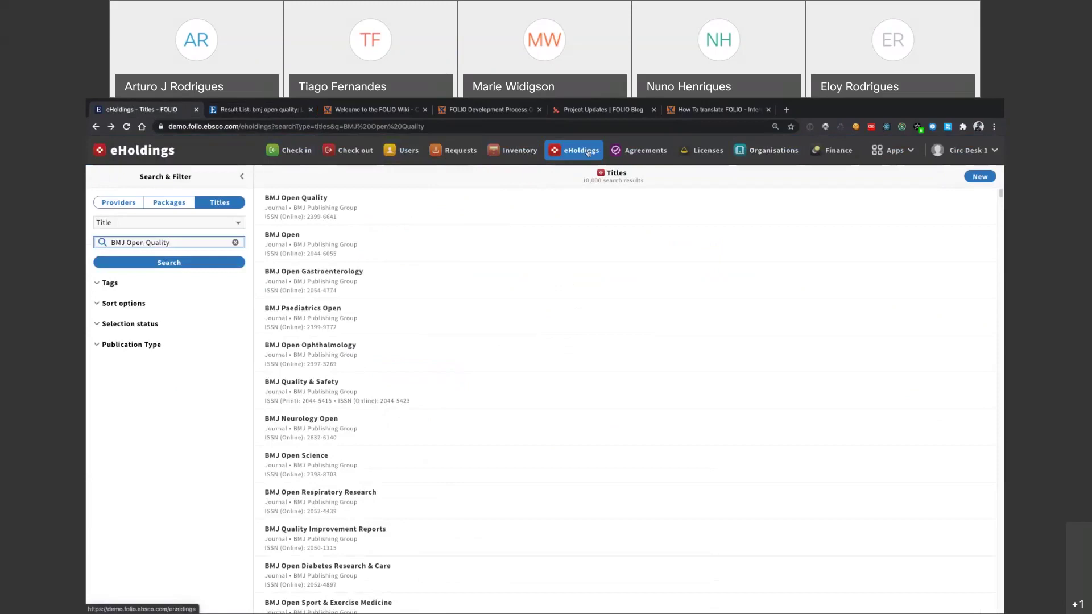
left_click(889, 159)
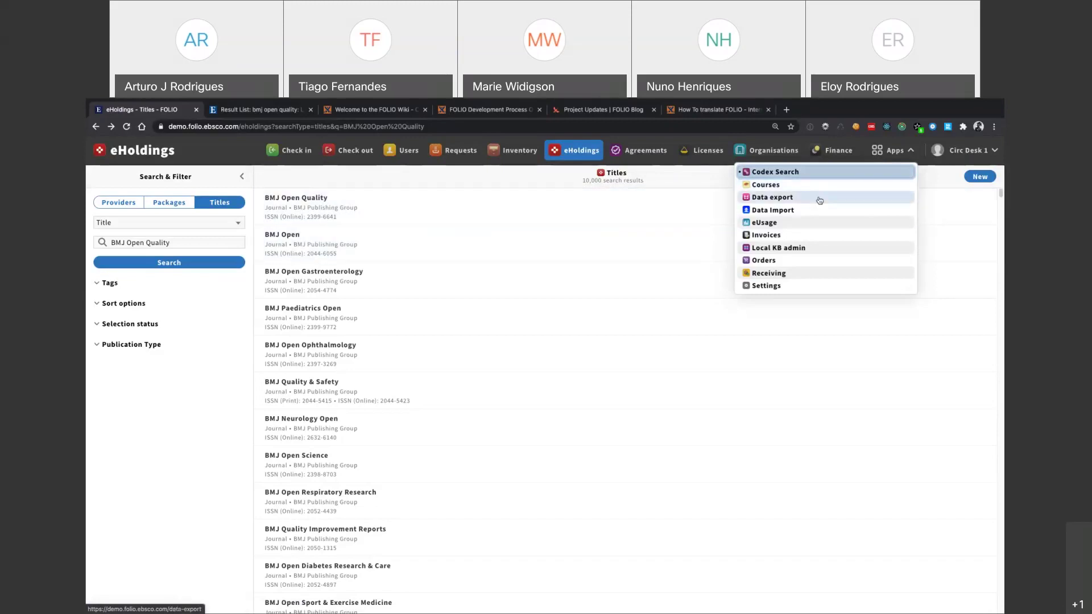
left_click(960, 152)
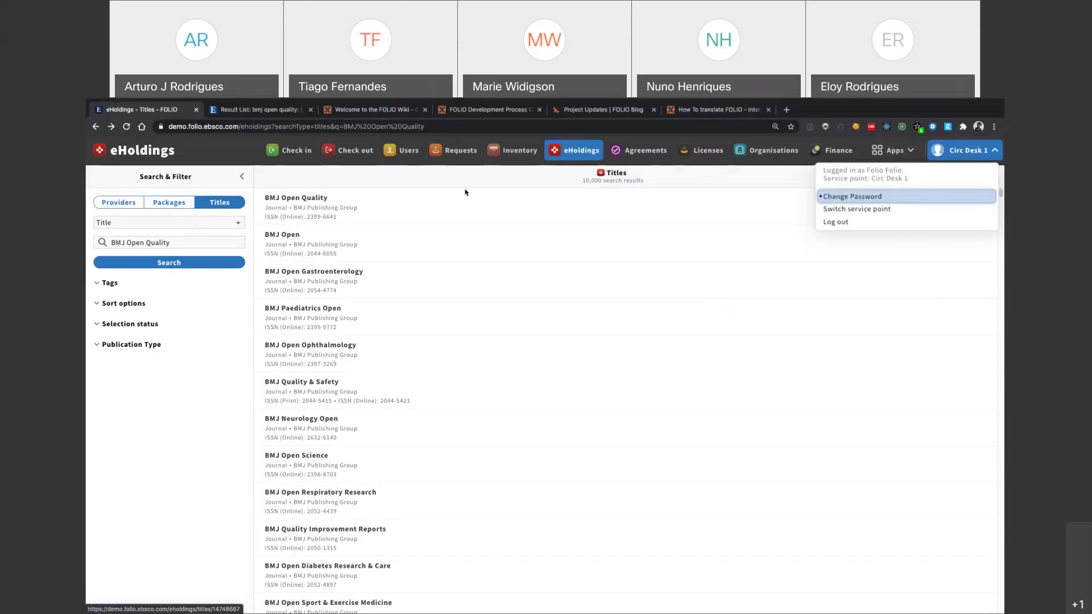
left_click(591, 217)
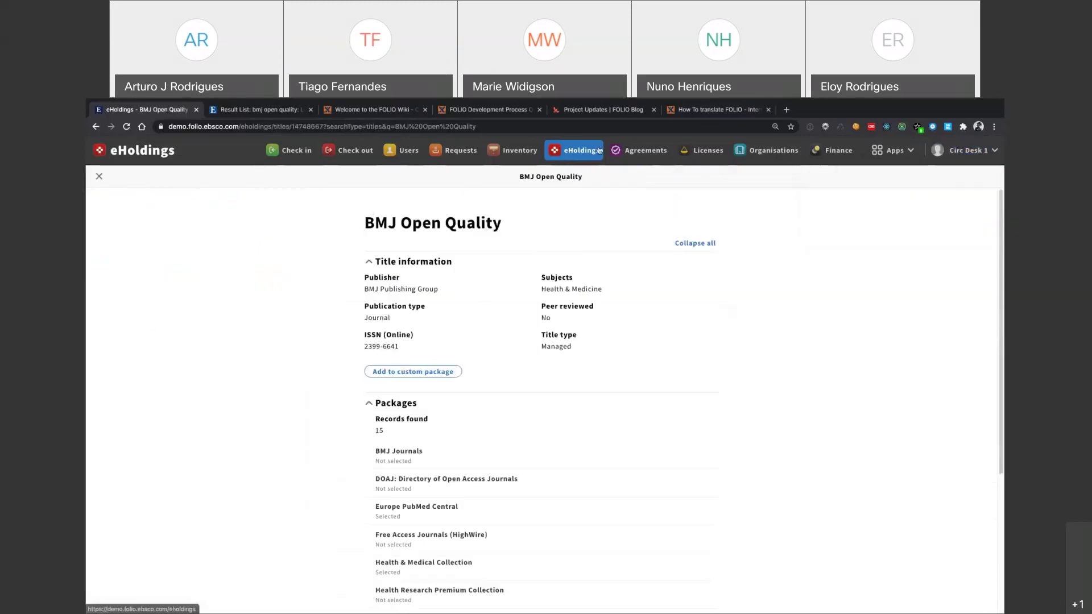
scroll(264, 424, "down", 4)
scroll(422, 289, "up", 3)
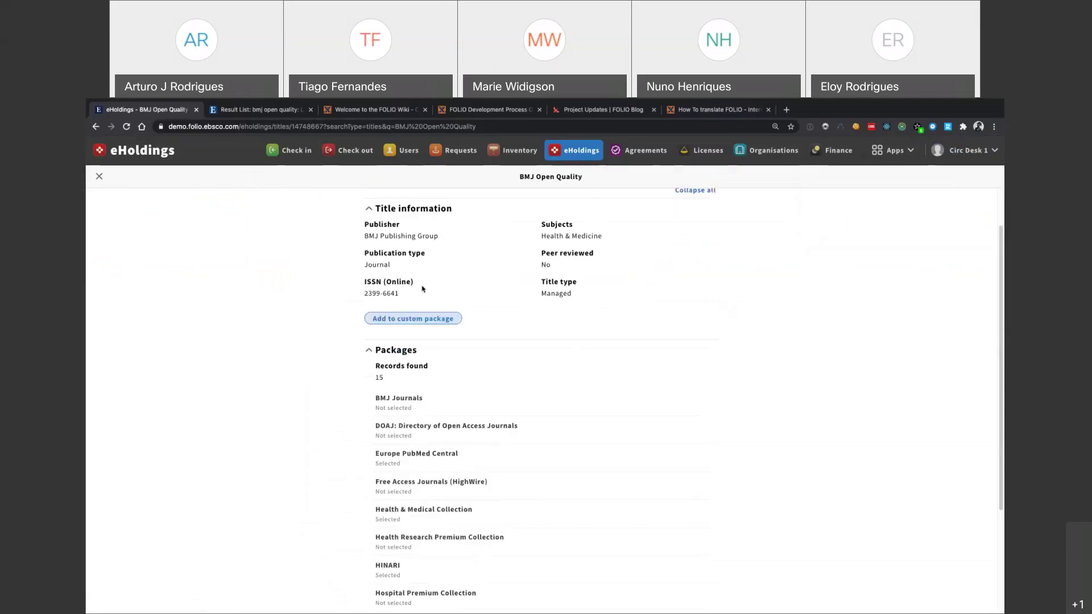
scroll(422, 289, "up", 1)
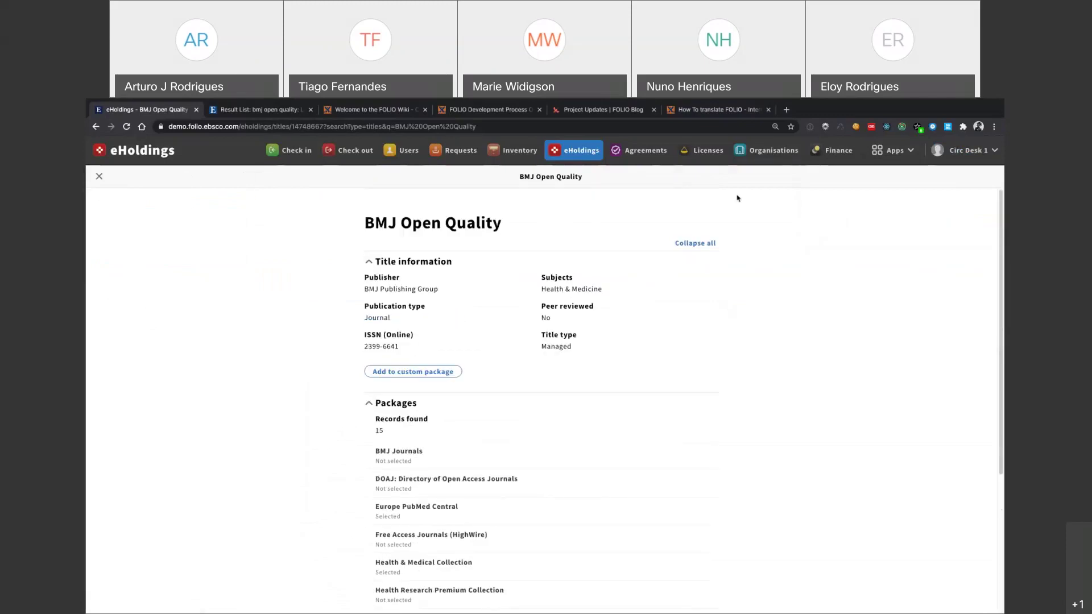
Go from Agreements to Licenses, listing 11 active licences, and briefly check the Apps menu
left_click(651, 159)
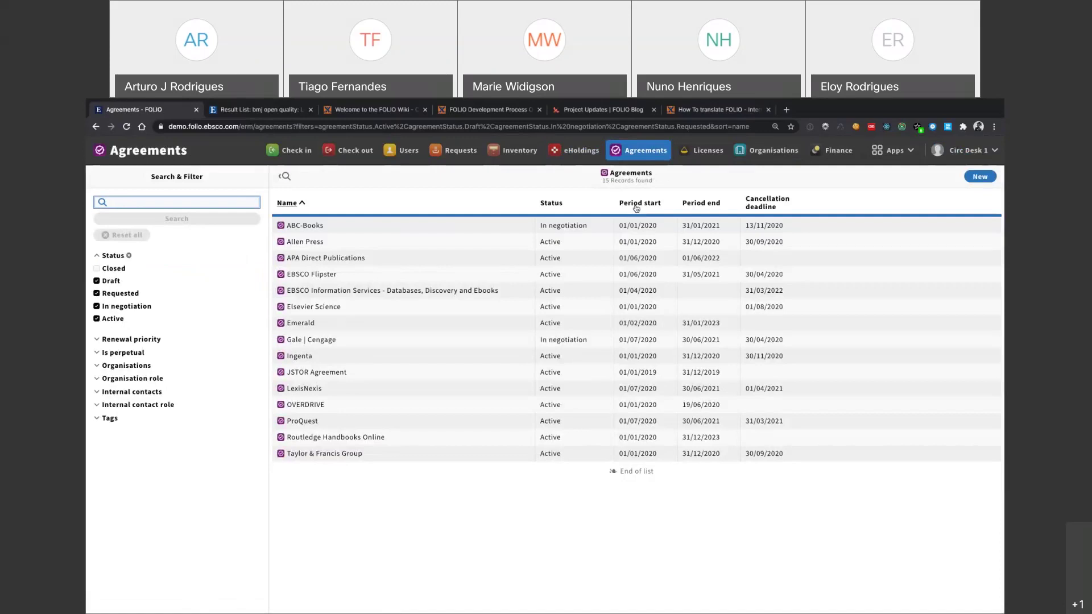
left_click(697, 156)
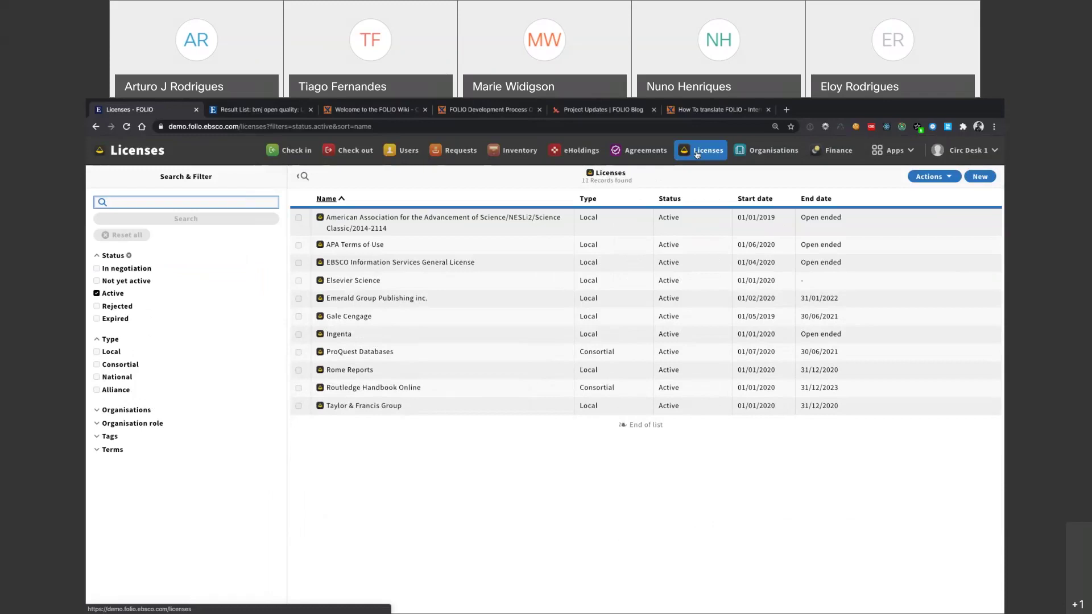
left_click(882, 153)
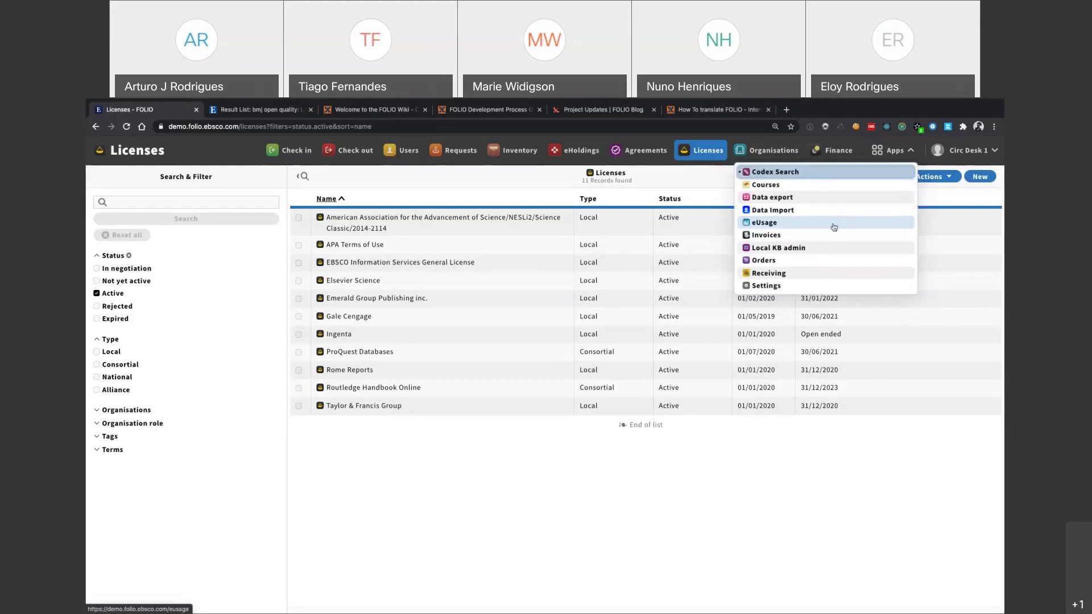
key("Escape")
Search Inventory for 'economist' and open The travels of a t-shirt in the global economy
left_click(526, 152)
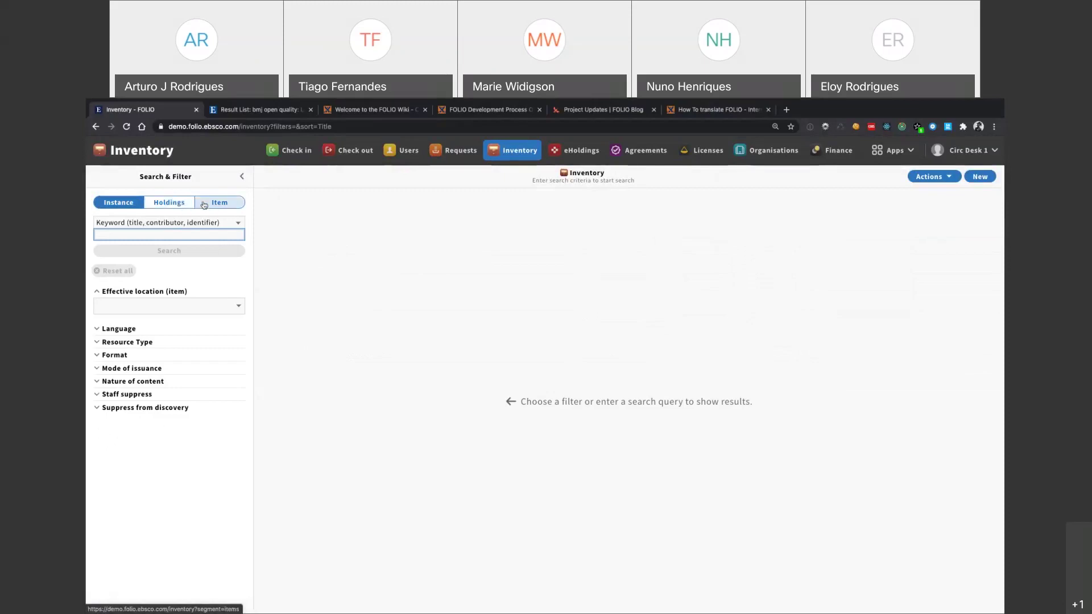
type("econ")
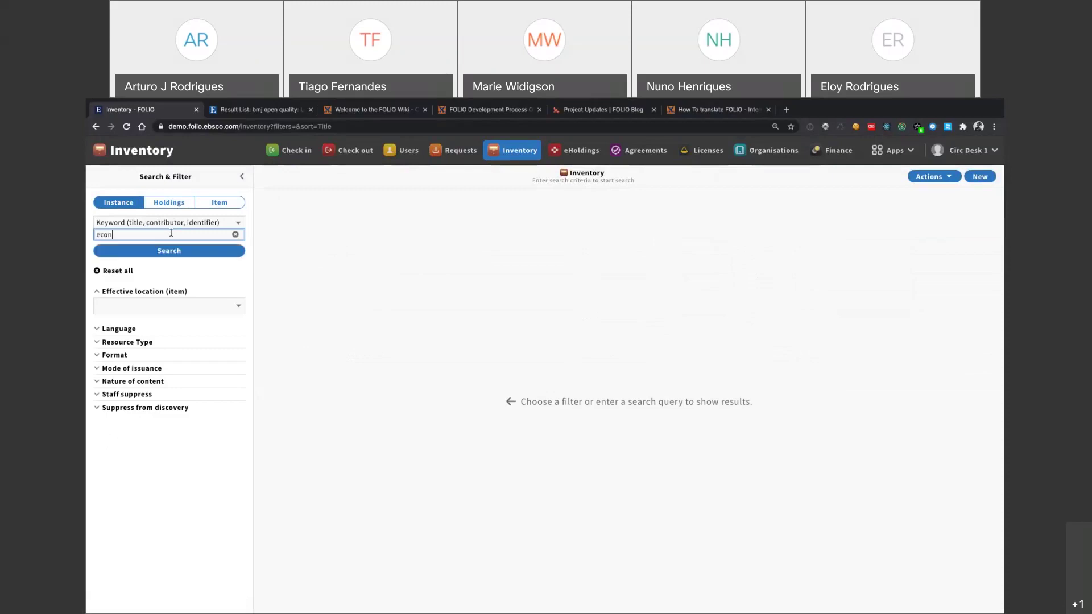
type("omist")
key("Return")
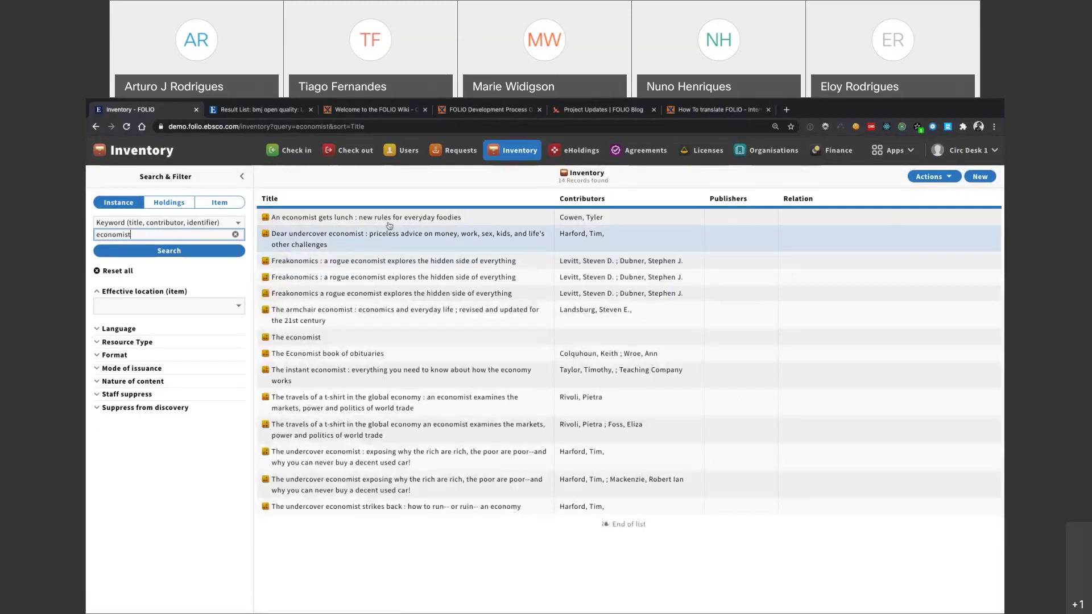
left_click(397, 402)
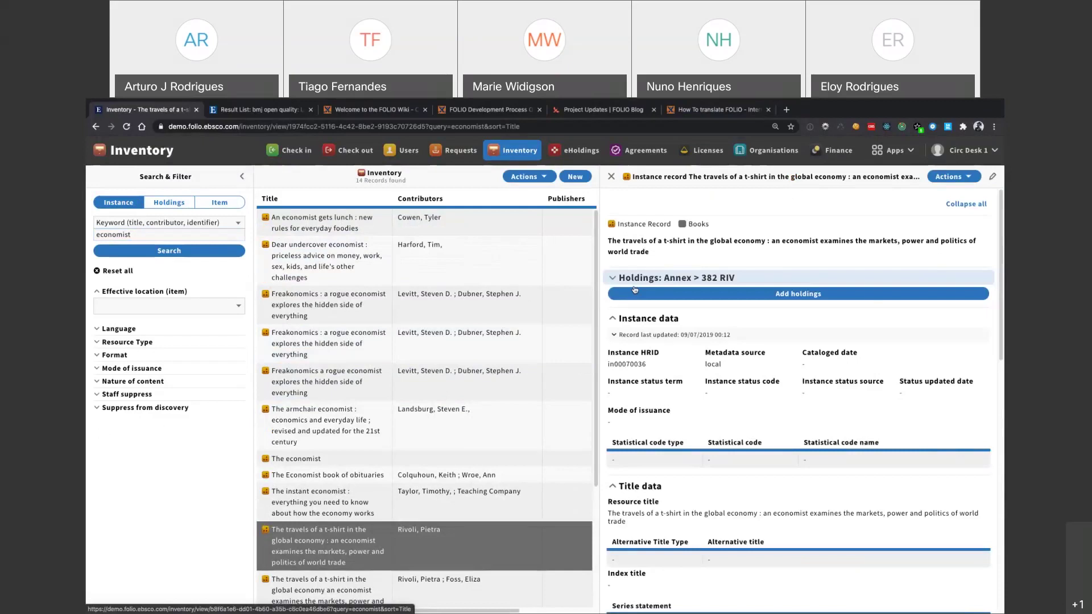
Expand the Annex > 382 RIV holdings to show its one Available book item
left_click(634, 284)
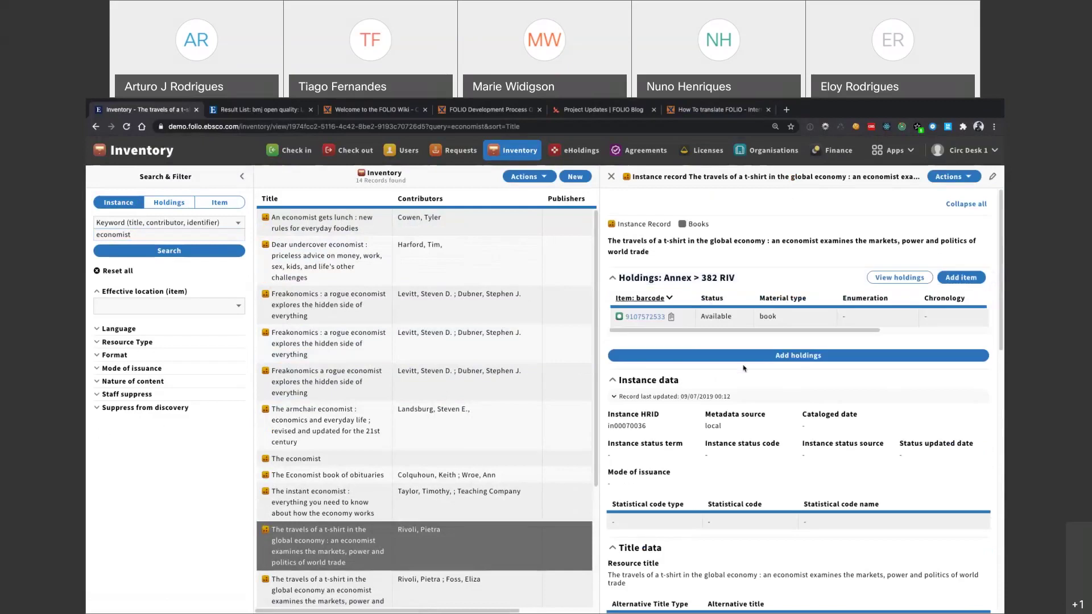
scroll(745, 367, "down", 1)
scroll(755, 348, "down", 1)
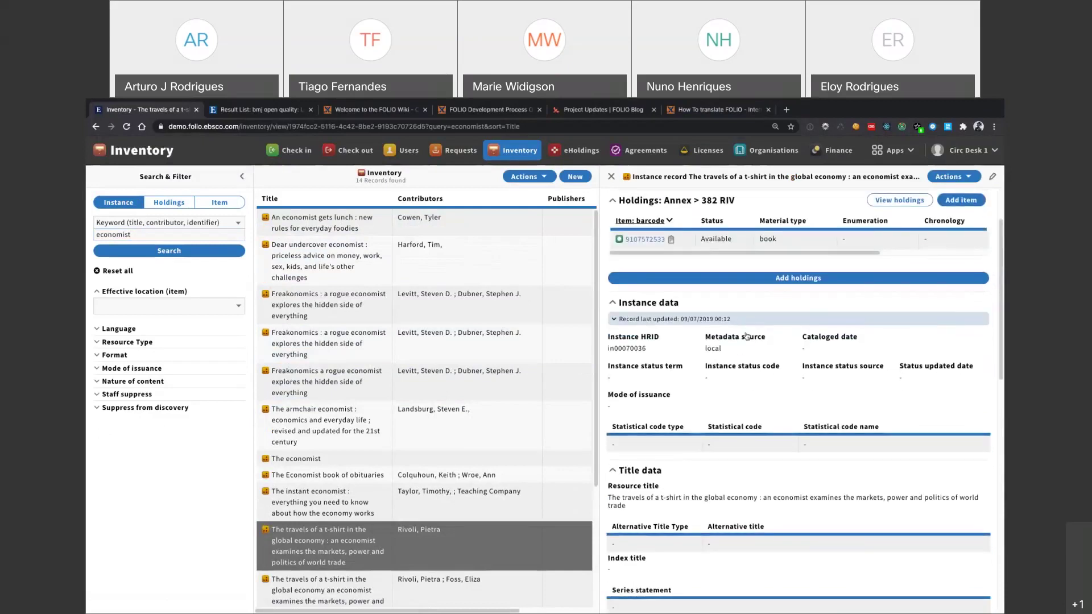
scroll(747, 336, "down", 1)
scroll(747, 336, "down", 3)
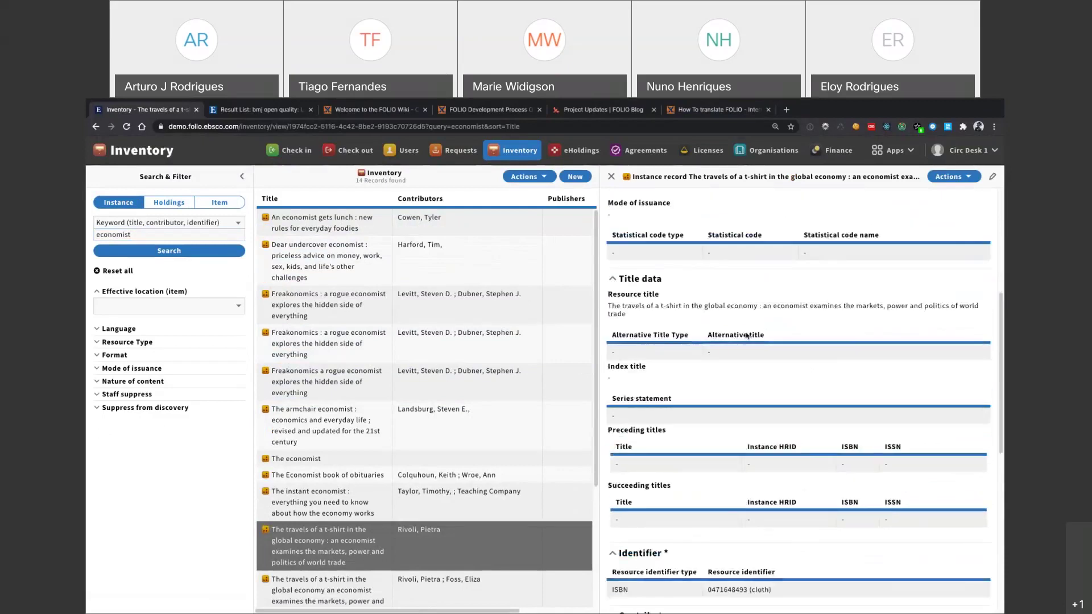
scroll(754, 341, "down", 3)
scroll(755, 342, "down", 3)
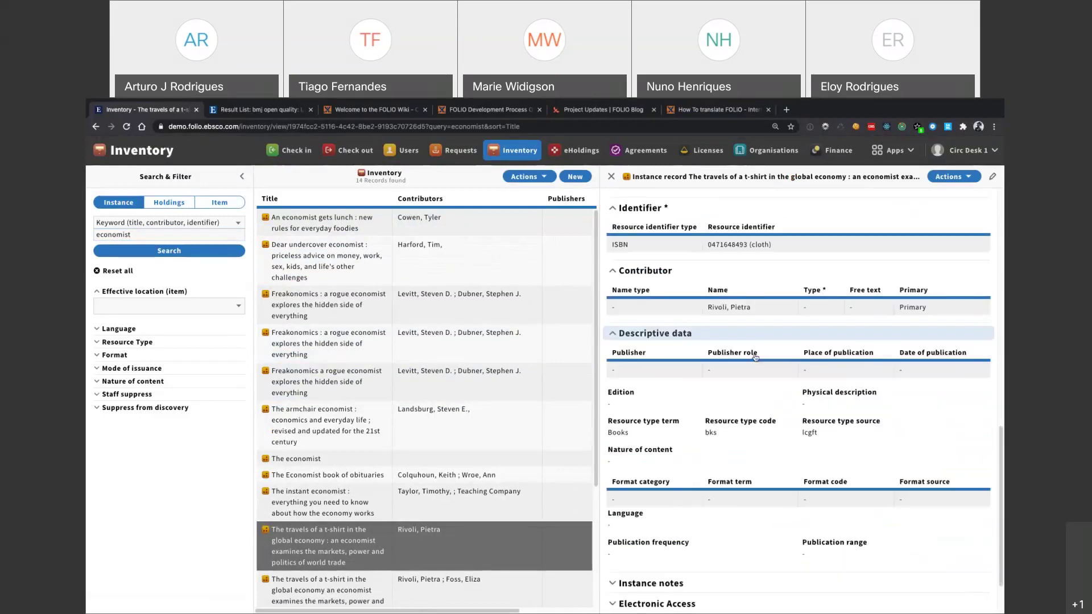
scroll(755, 358, "down", 1)
scroll(758, 364, "down", 1)
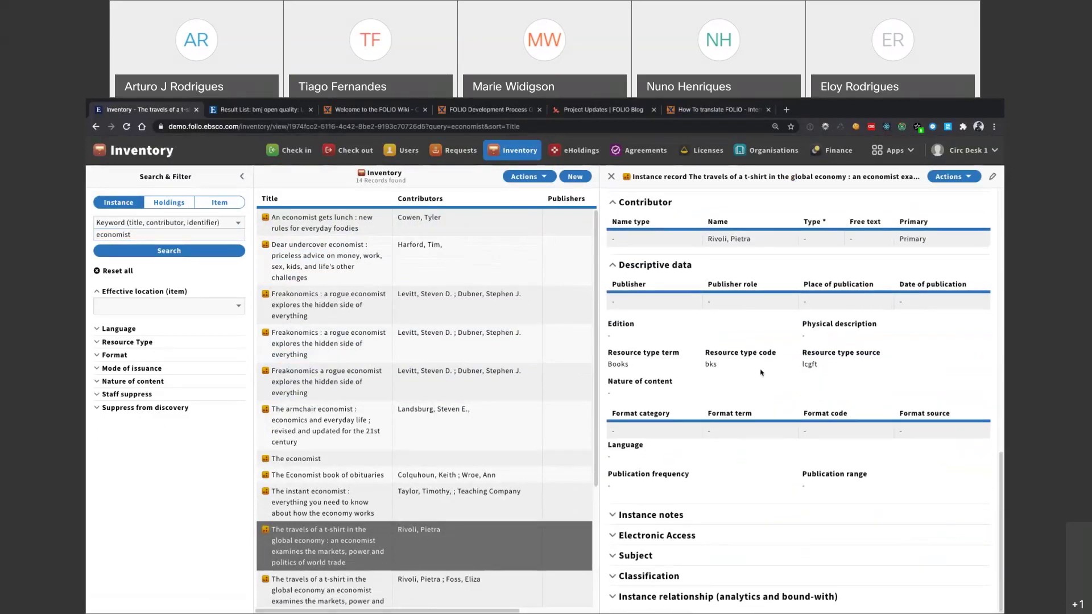
scroll(758, 353, "up", 6)
scroll(753, 309, "up", 3)
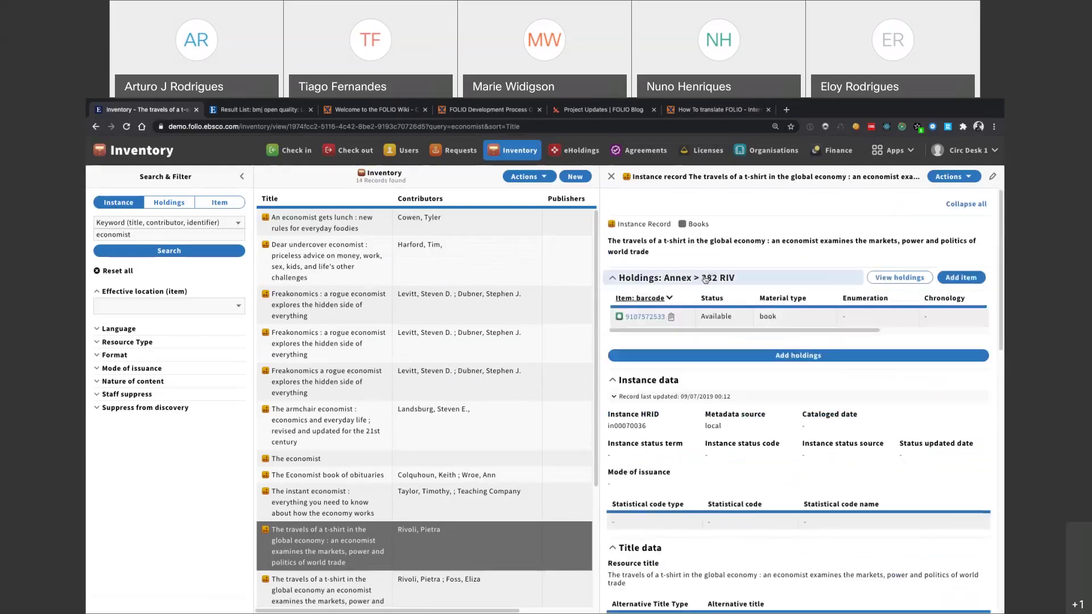
scroll(706, 240, "down", 10)
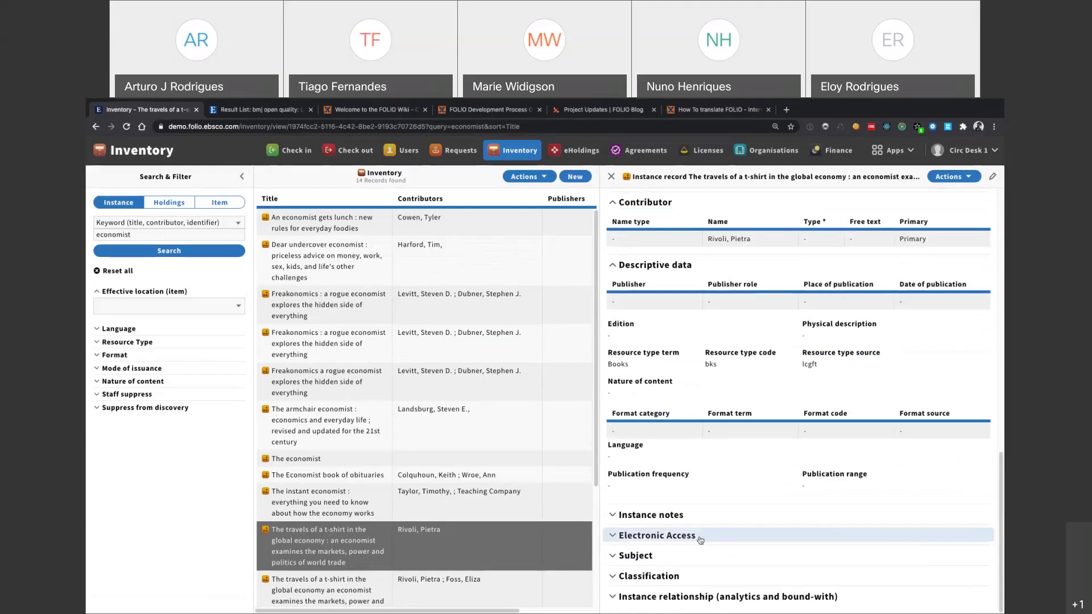
left_click(700, 539)
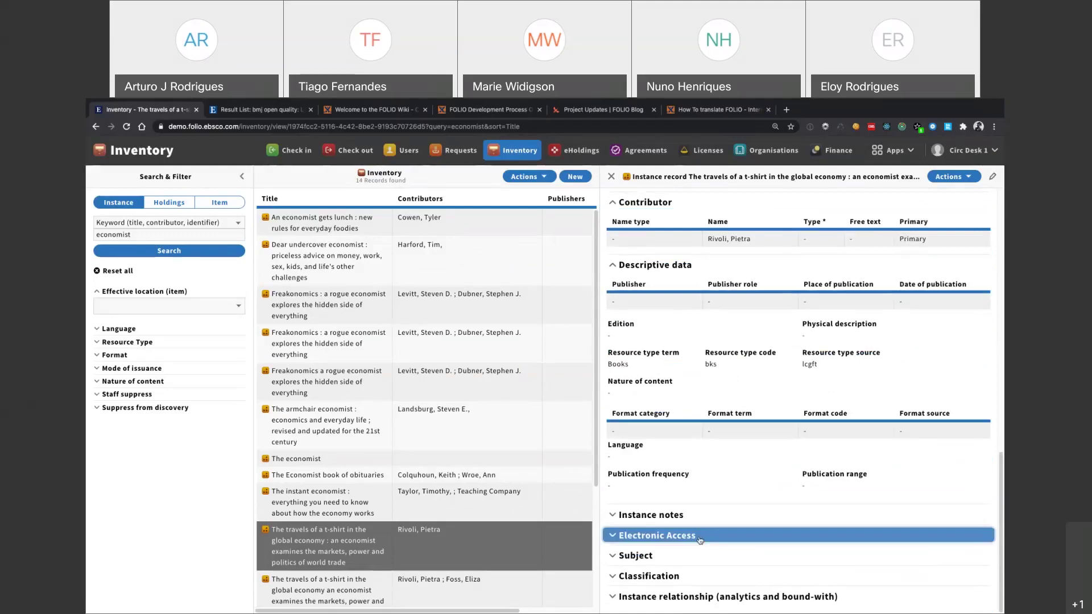
left_click(714, 535)
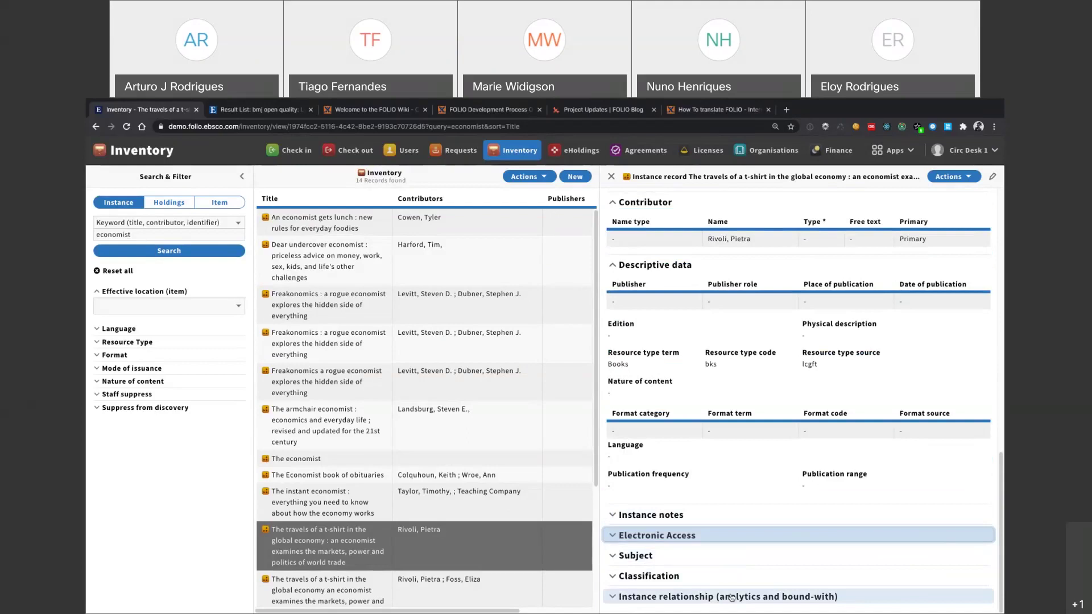
scroll(739, 540, "up", 5)
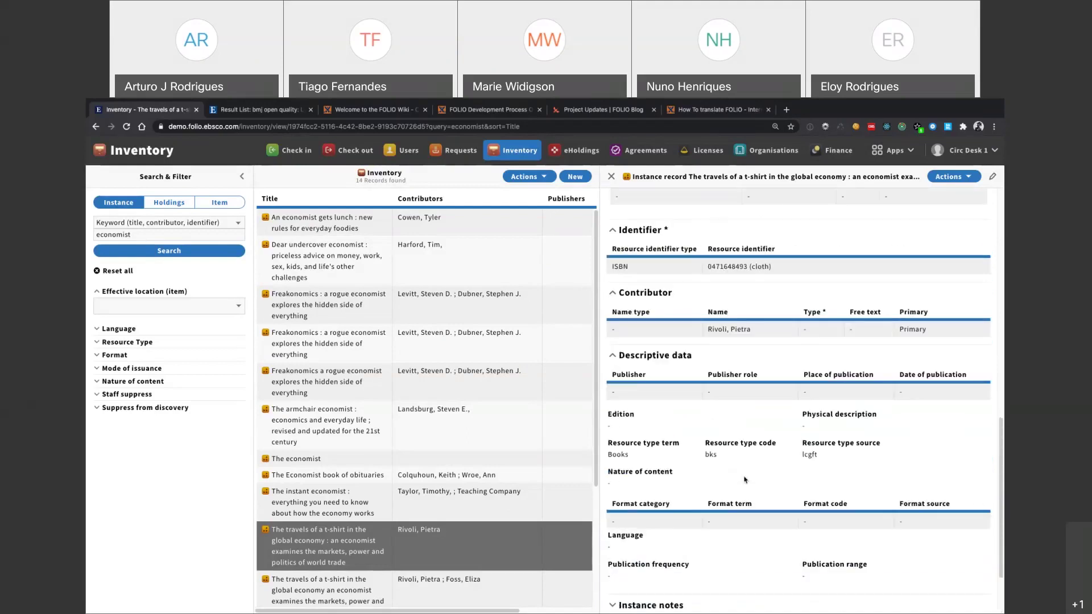
scroll(746, 475, "up", 10)
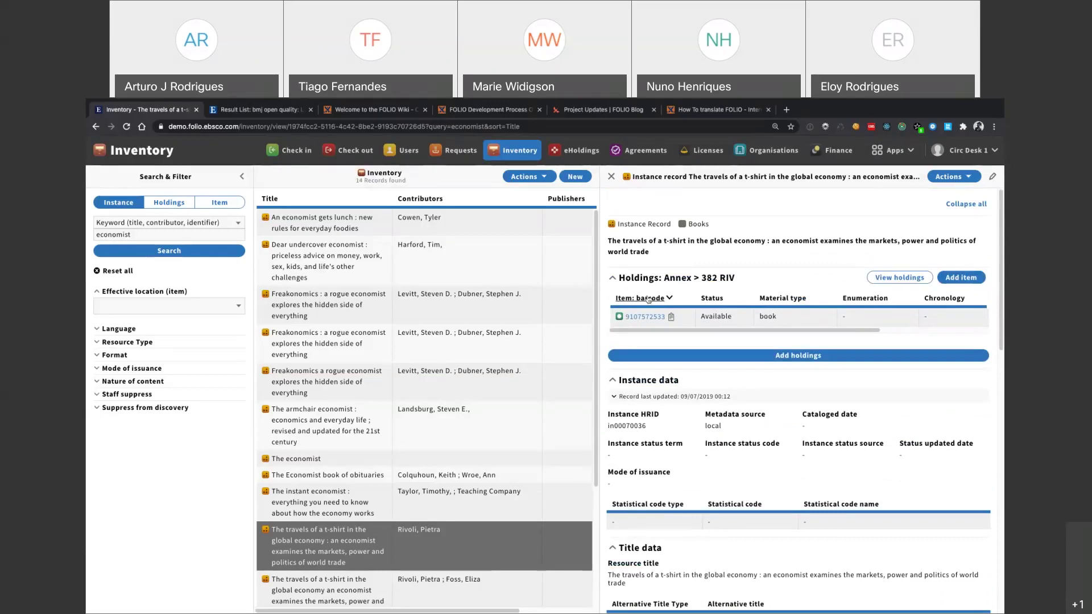
left_click(672, 317)
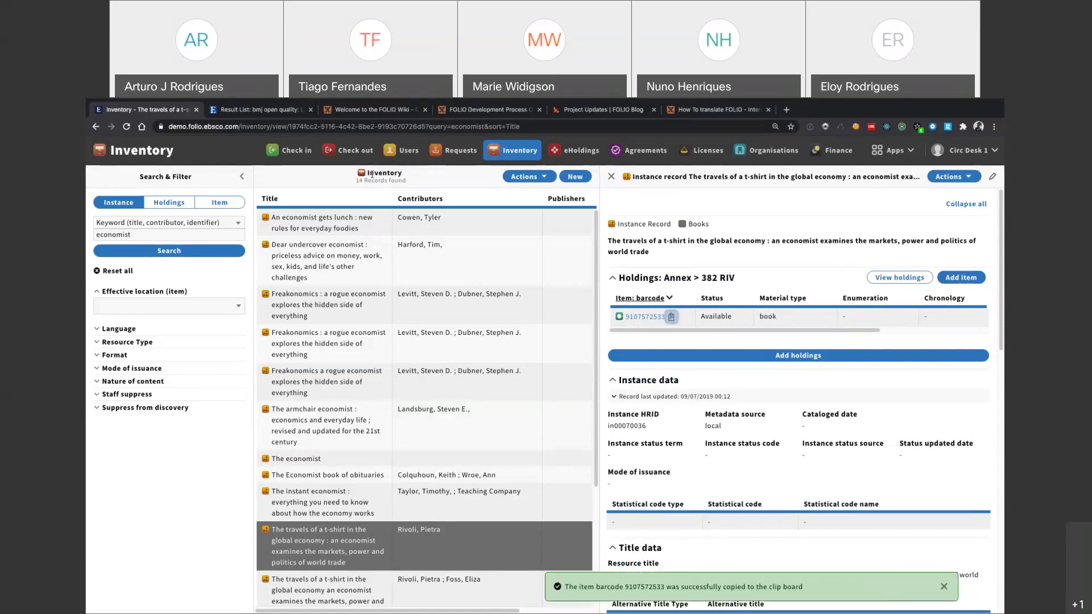
left_click(348, 150)
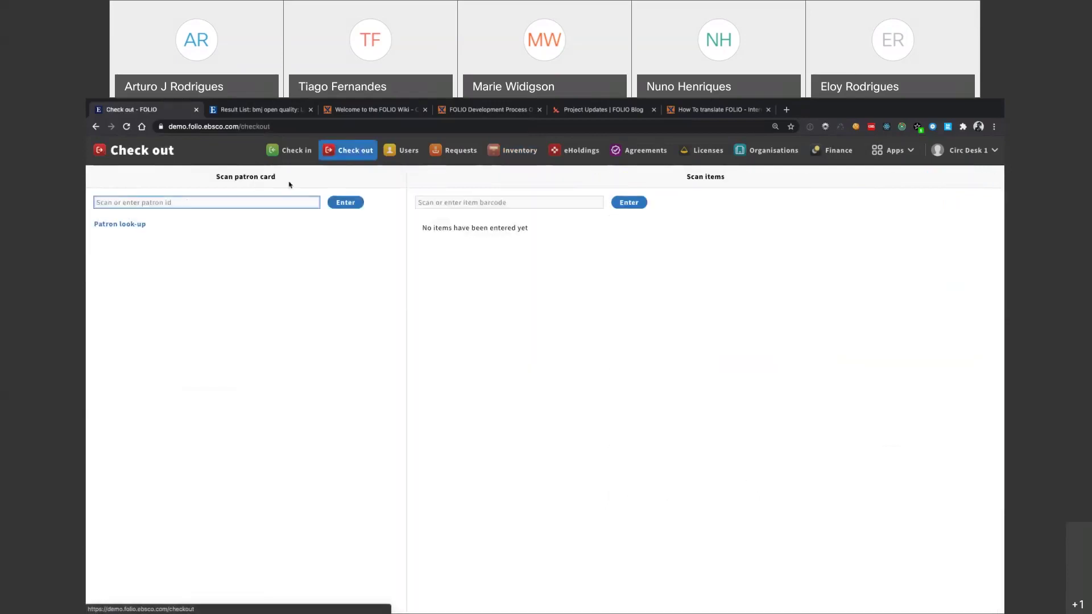
left_click(146, 225)
type("tiago")
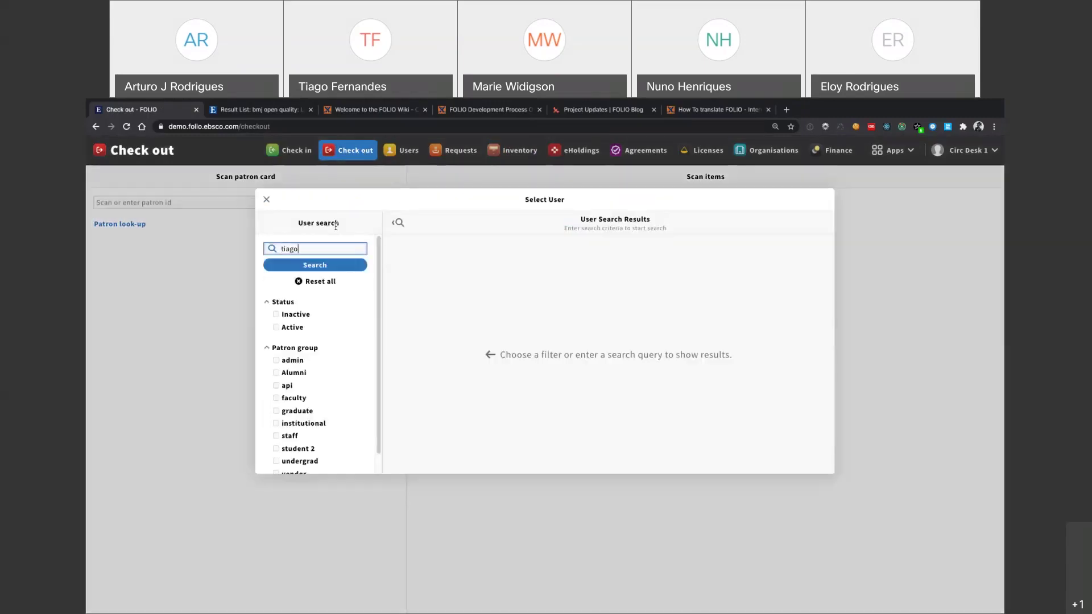
key("Return")
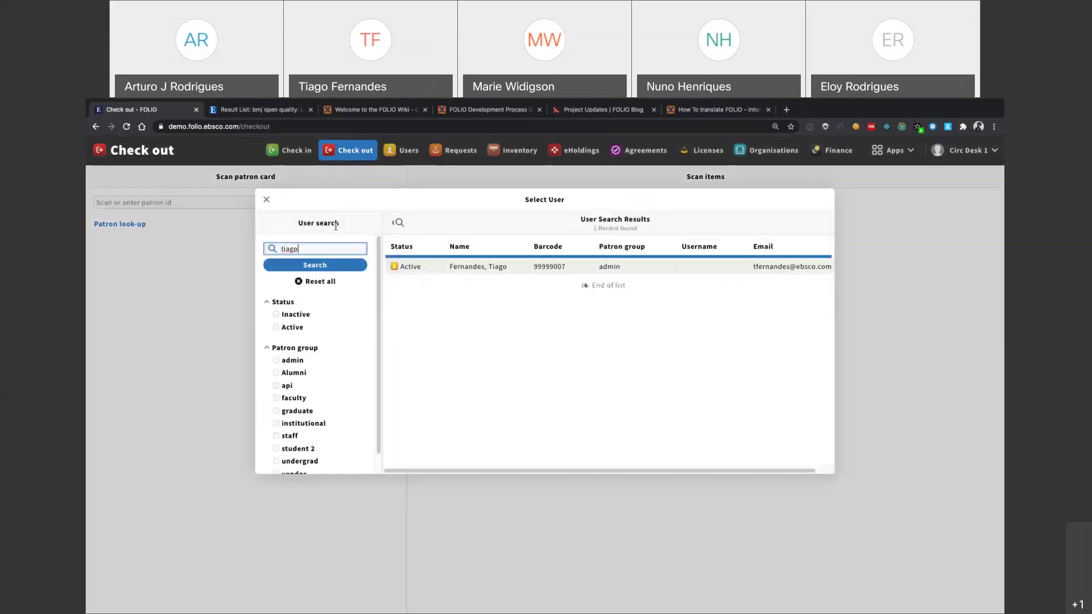
left_click(454, 265)
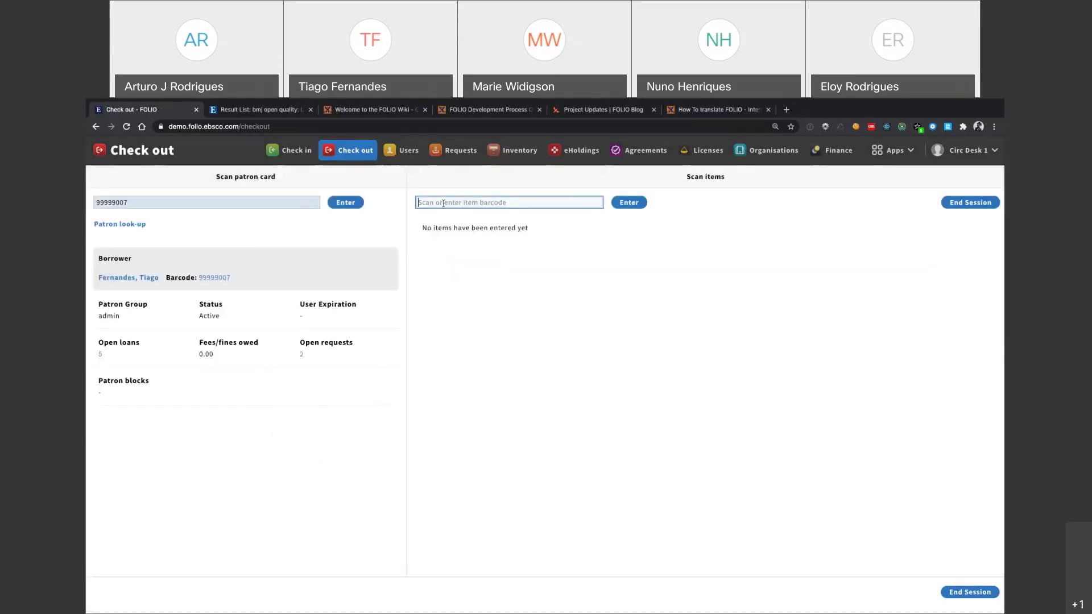
key("ctrl+v")
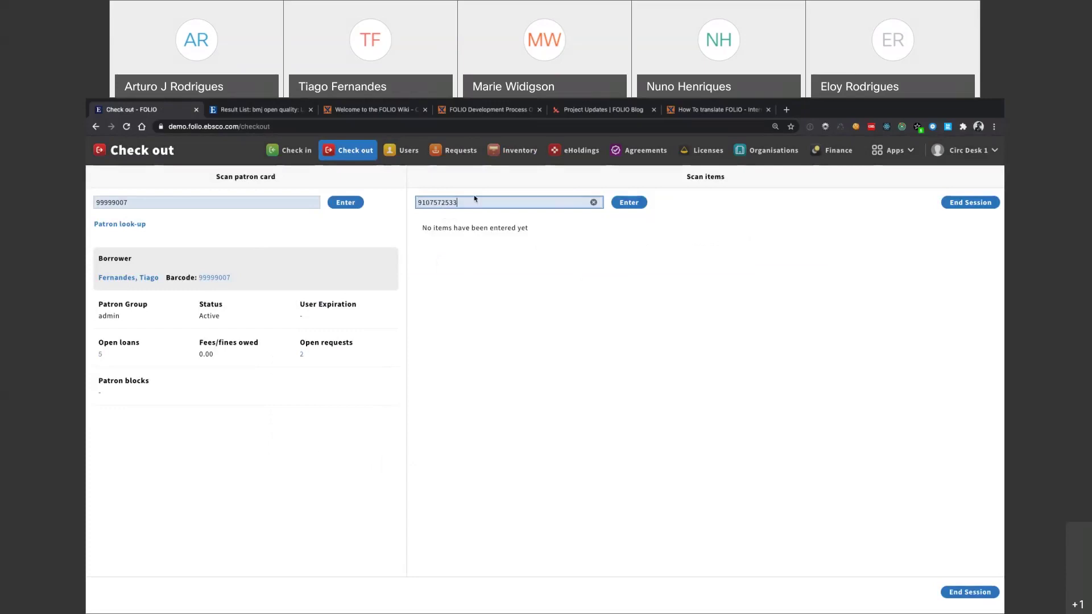
left_click(623, 203)
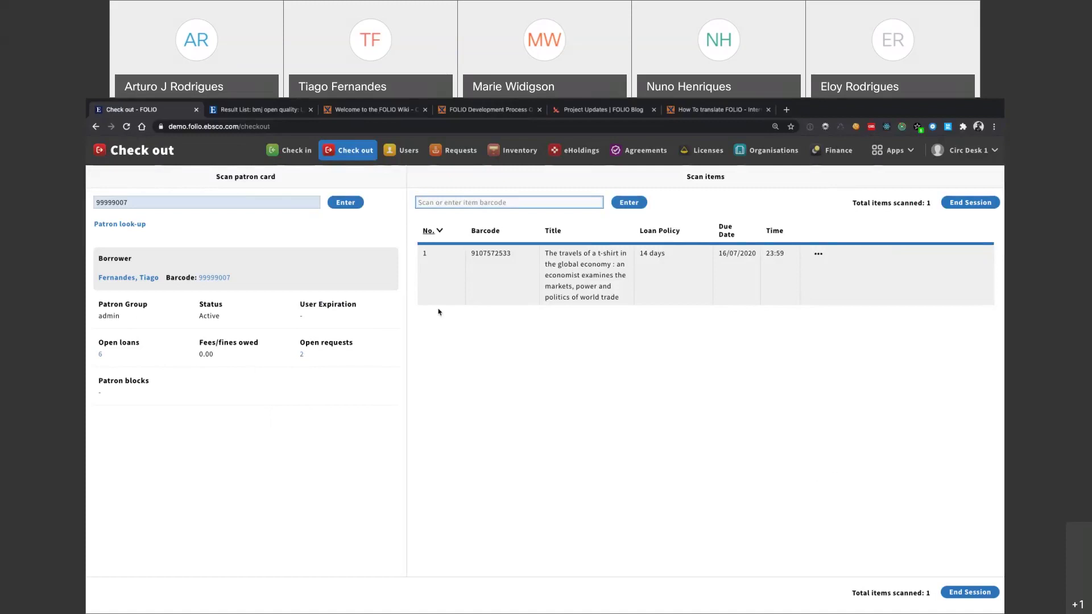
left_click(409, 154)
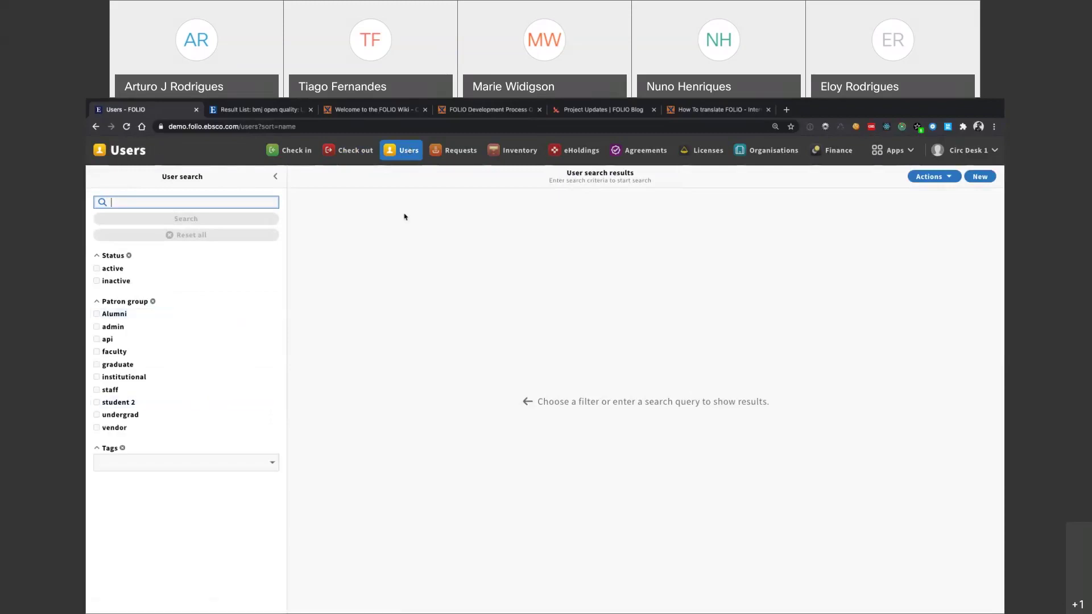
Return to the book's Inventory record to confirm it is Checked out, then reset the search
left_click(528, 158)
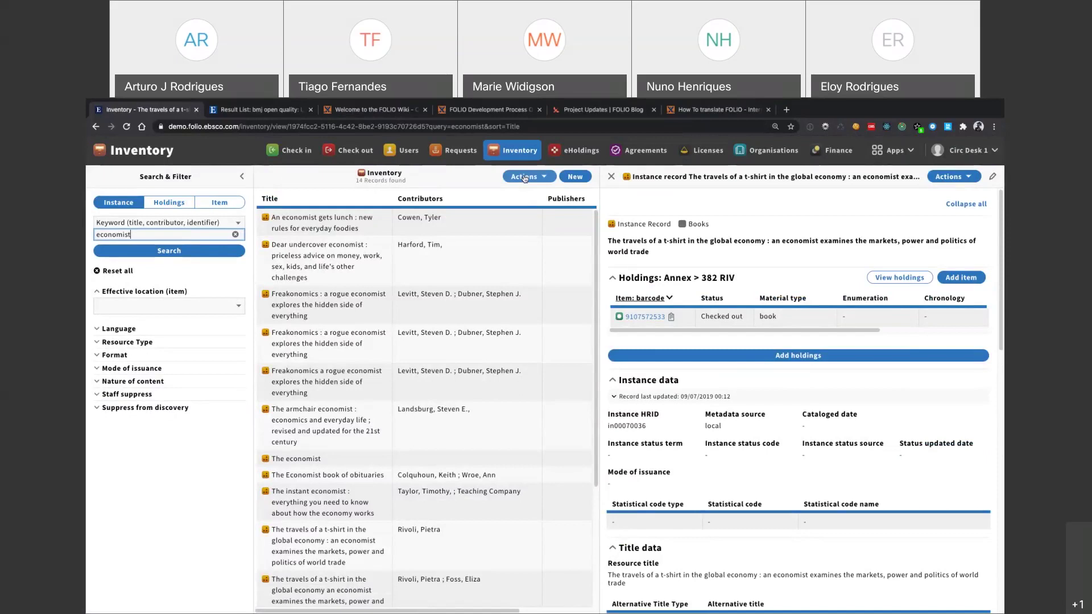
left_click(508, 151)
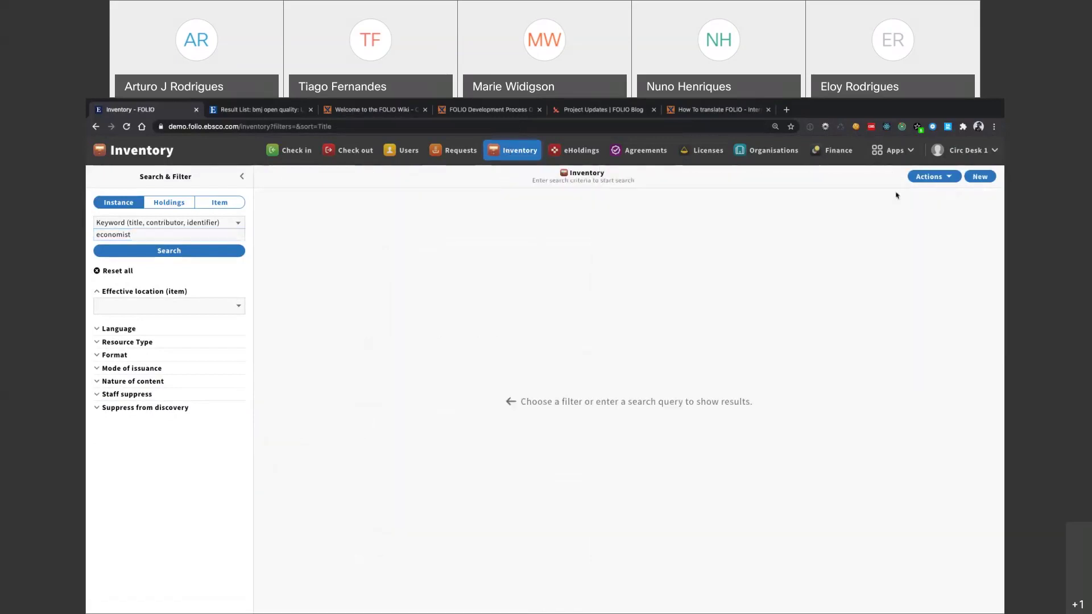
left_click(980, 176)
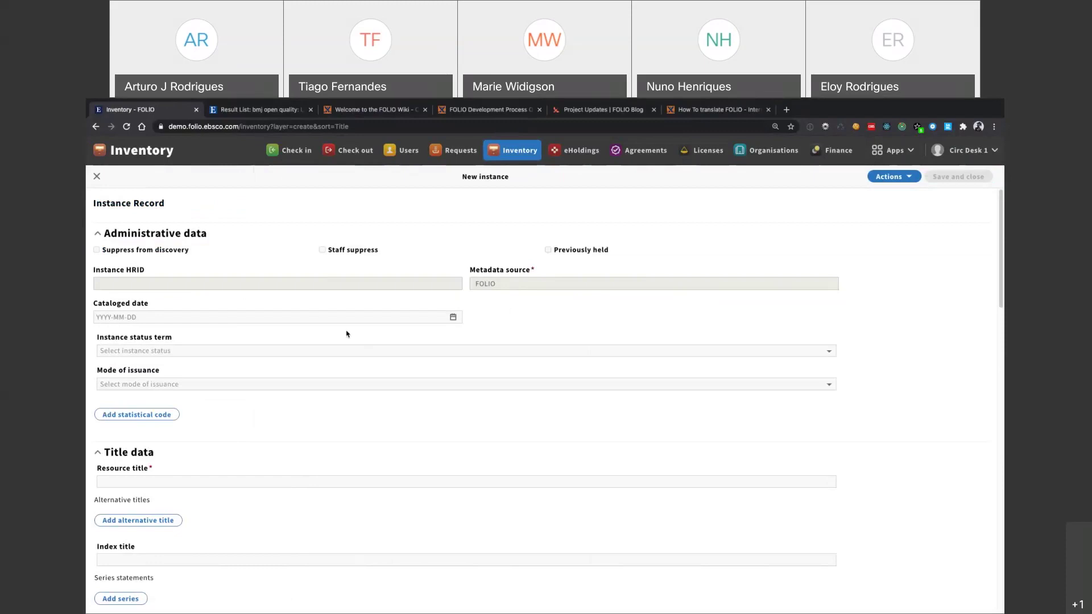
scroll(327, 328, "down", 2)
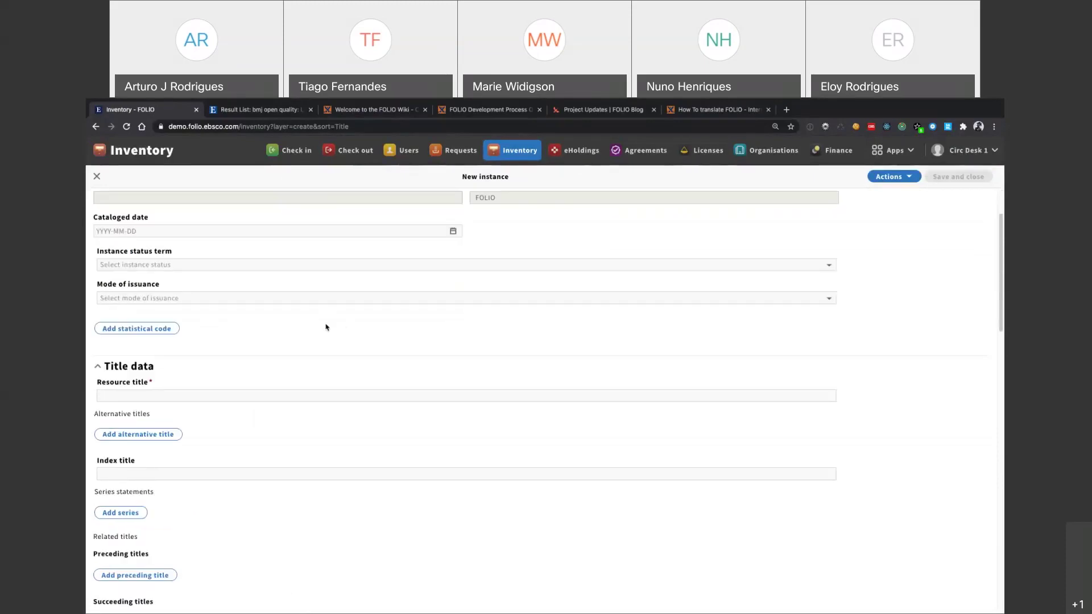
scroll(327, 327, "down", 2)
left_click(278, 384)
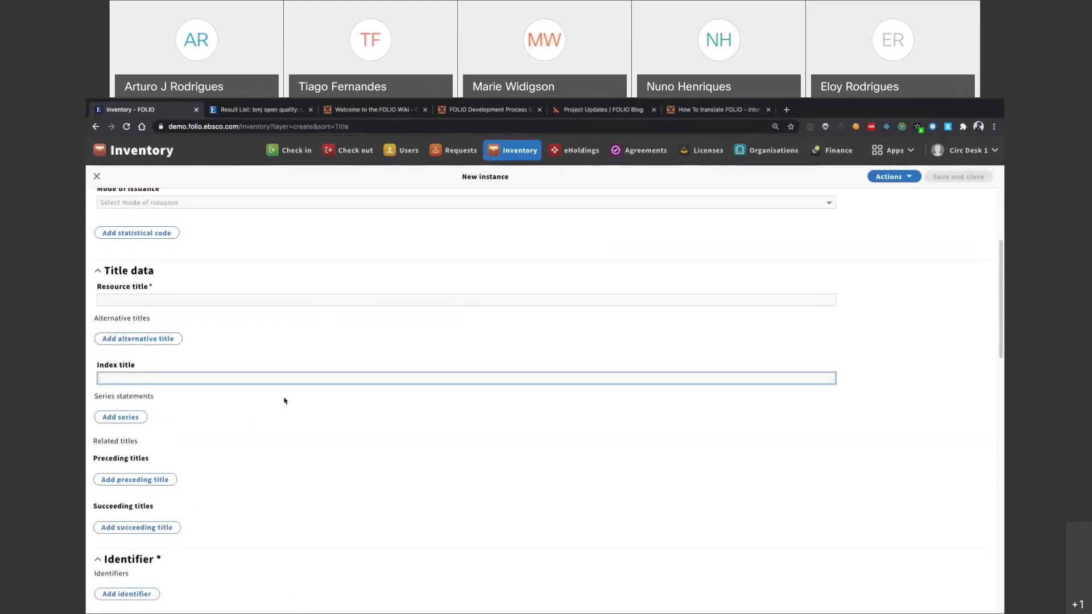
scroll(284, 398, "down", 2)
scroll(285, 402, "down", 2)
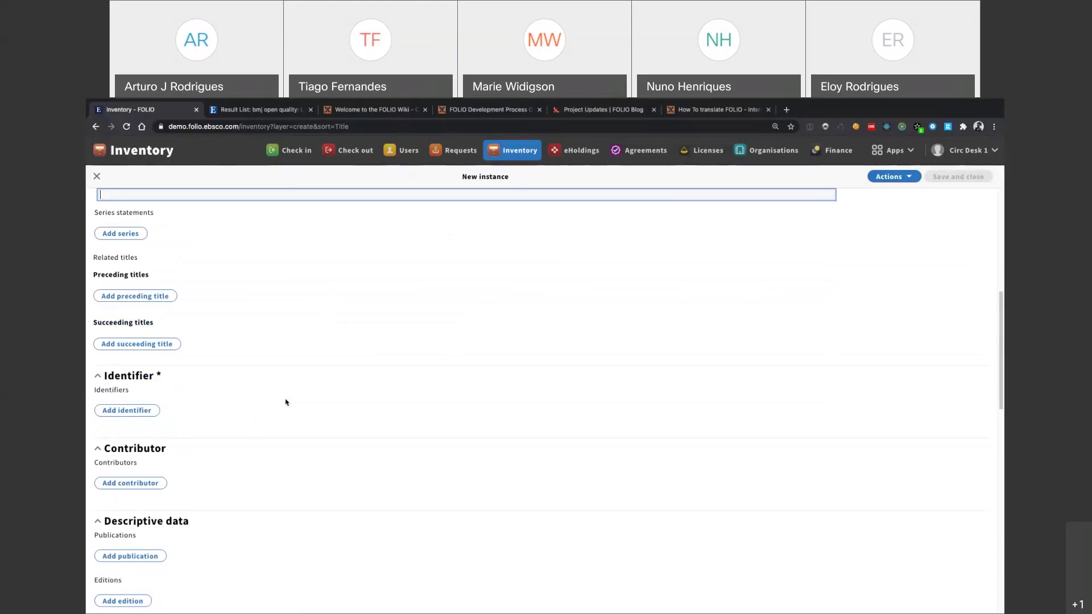
scroll(286, 402, "down", 2)
scroll(290, 405, "down", 3)
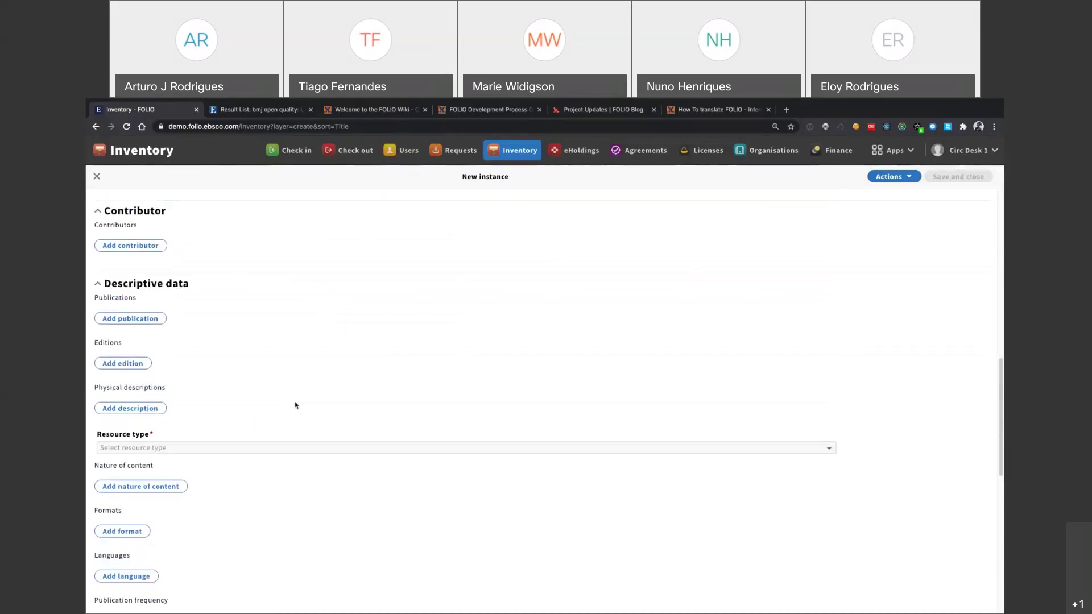
scroll(300, 392, "up", 12)
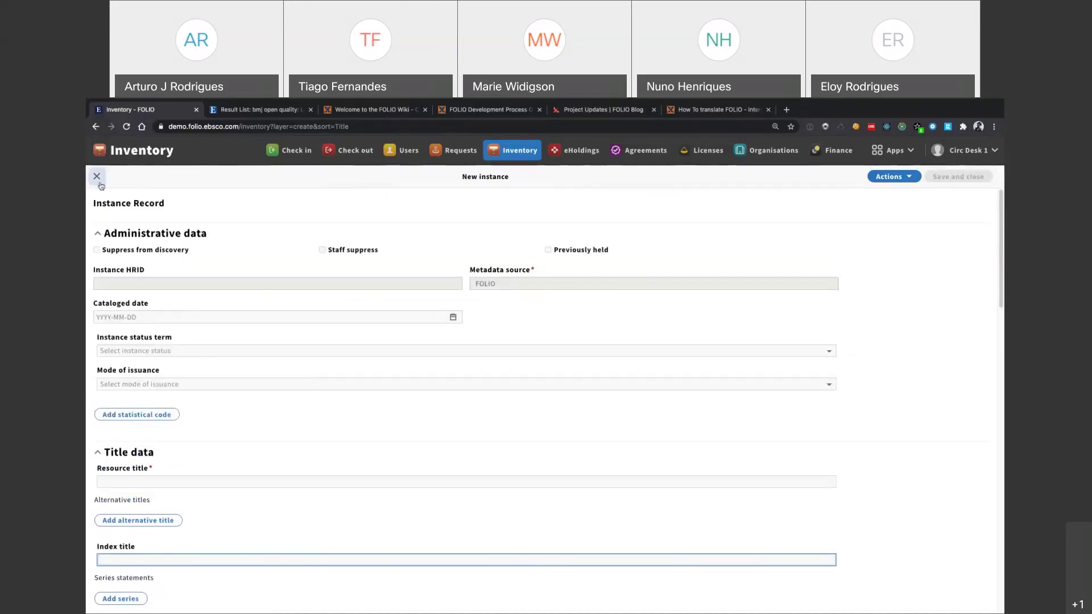
left_click(97, 177)
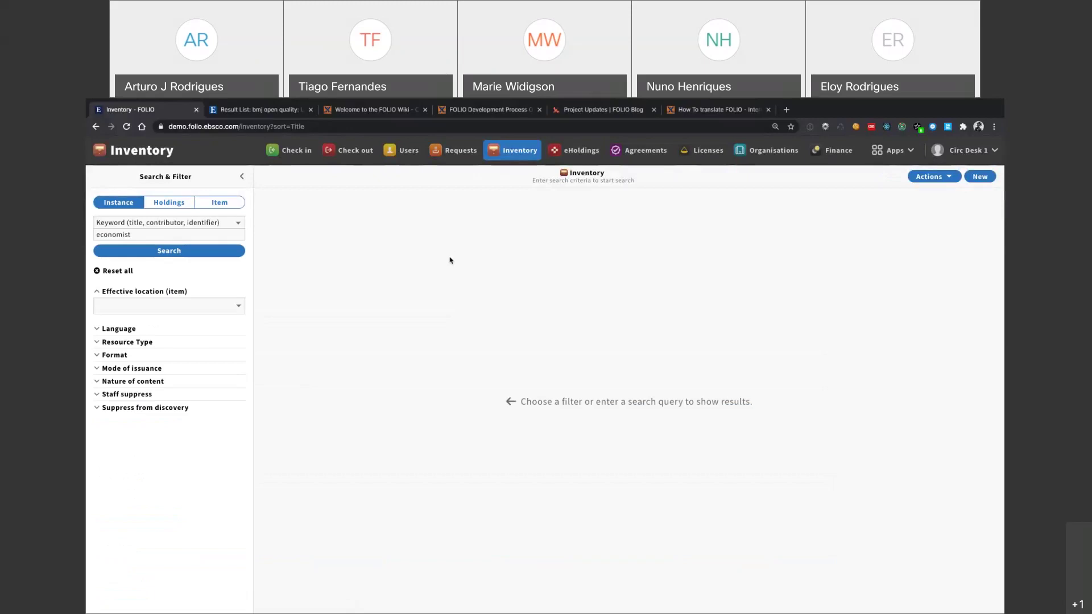
Open Settings > Software versions and review the 19 app modules and Okapi 2.38.0's 99 modules
left_click(887, 150)
left_click(798, 286)
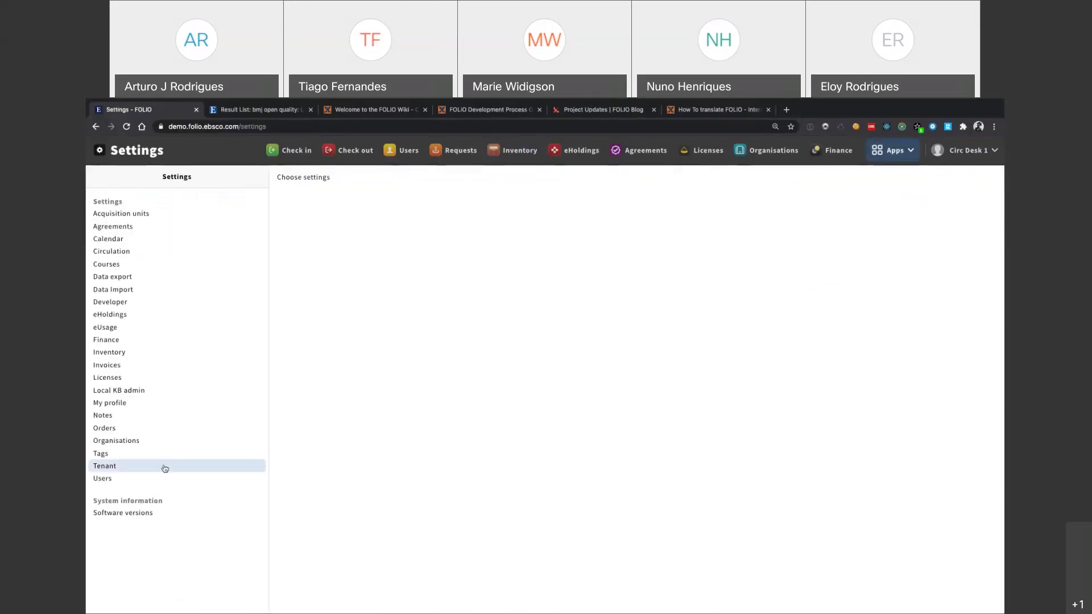
left_click(130, 512)
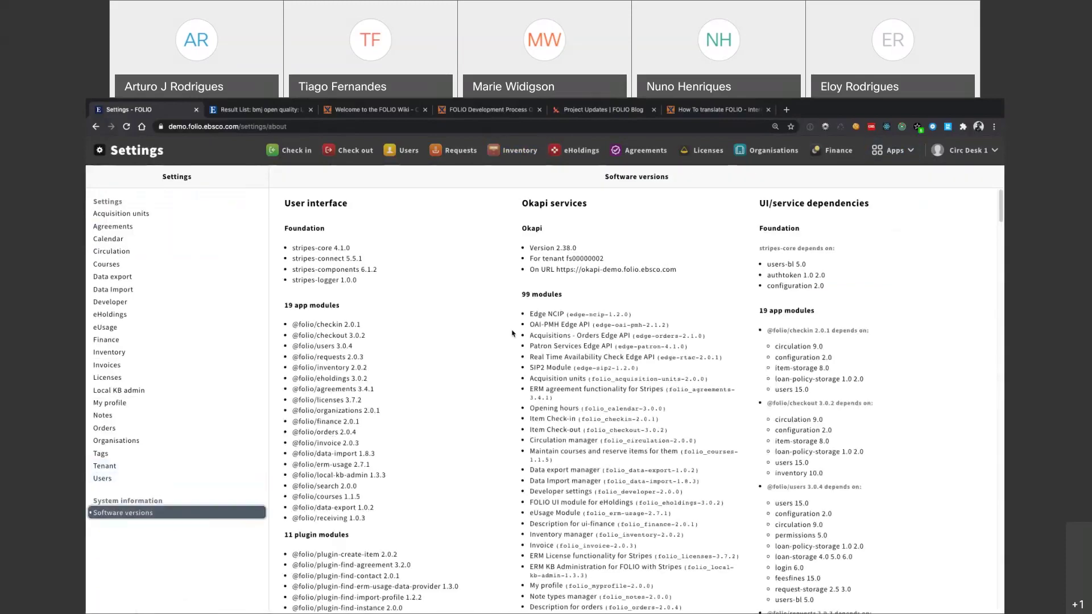
scroll(512, 333, "down", 1)
scroll(513, 333, "down", 1)
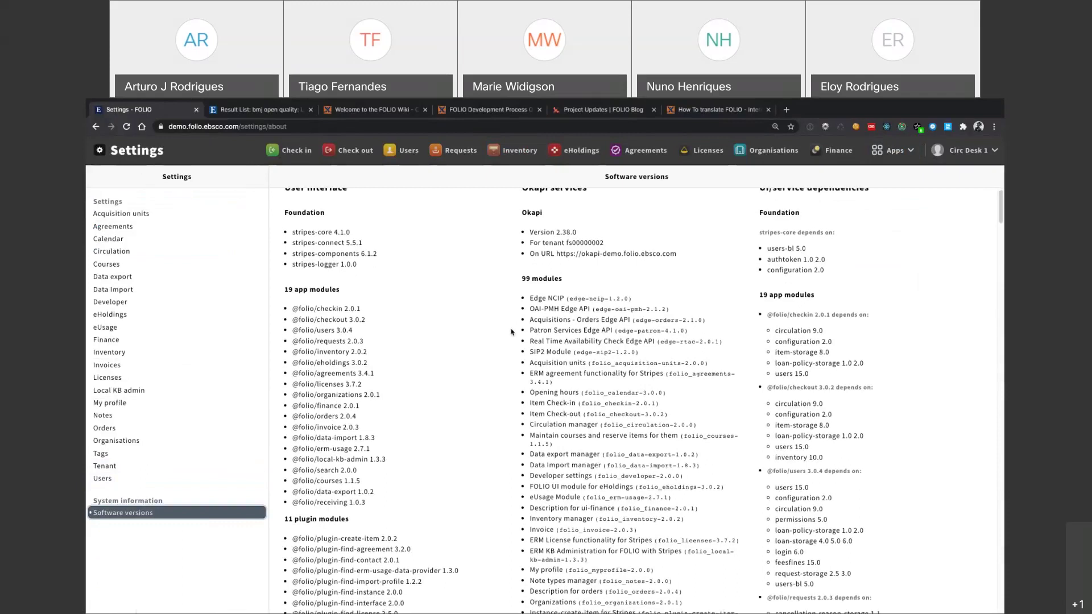
scroll(513, 334, "down", 1)
scroll(511, 329, "up", 3)
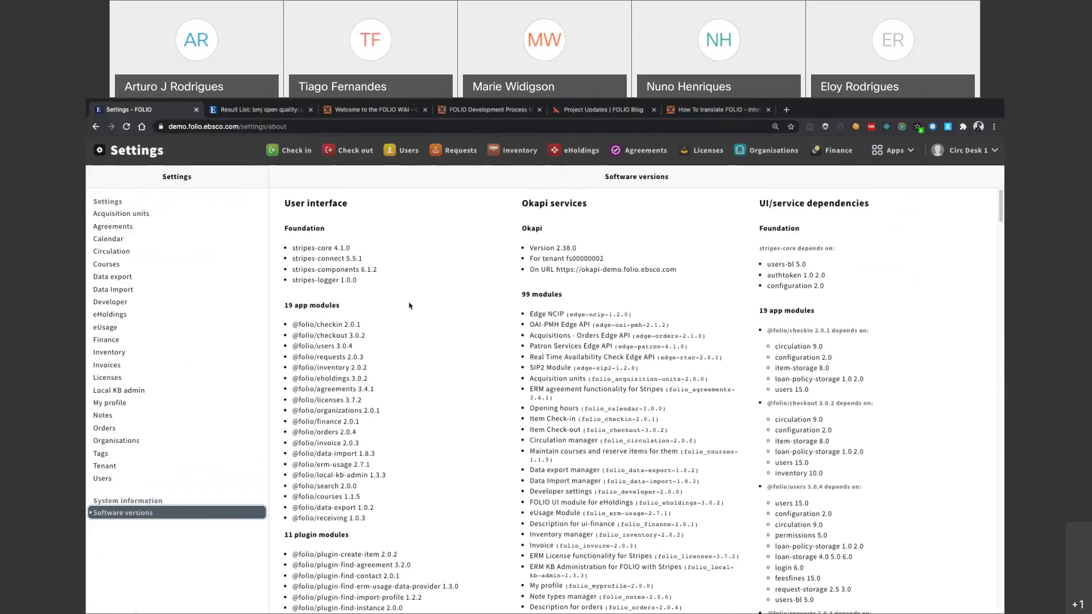
scroll(400, 328, "down", 2)
scroll(407, 319, "down", 1)
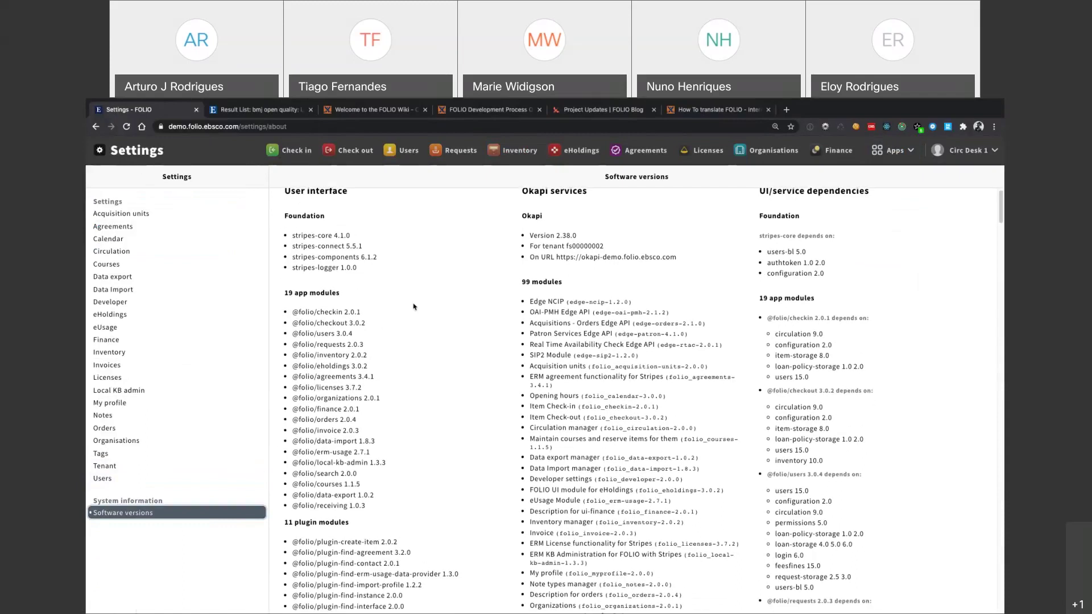
scroll(414, 307, "down", 5)
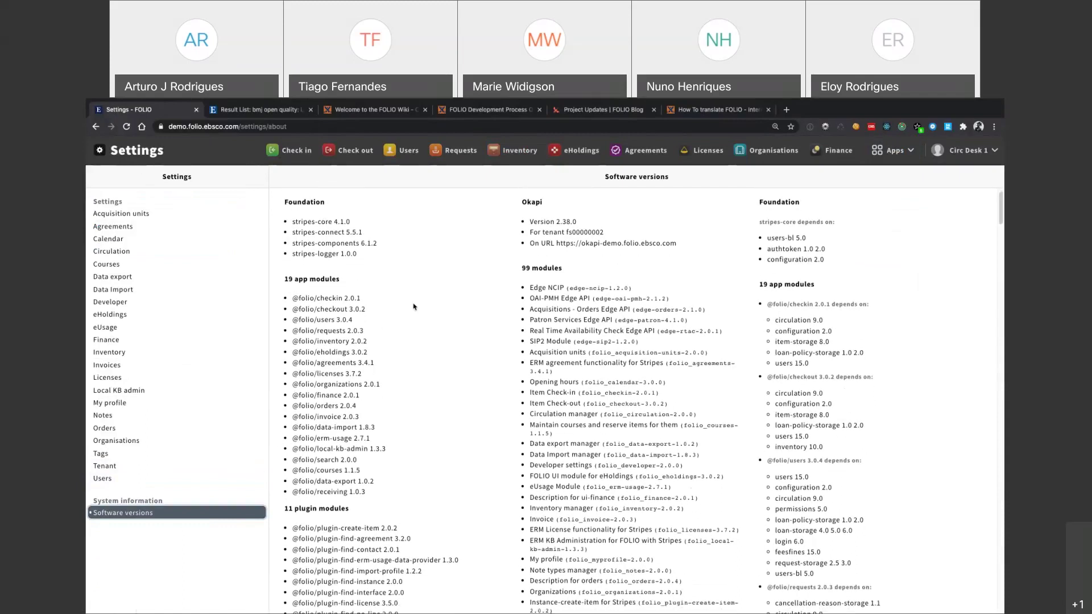
scroll(414, 307, "down", 5)
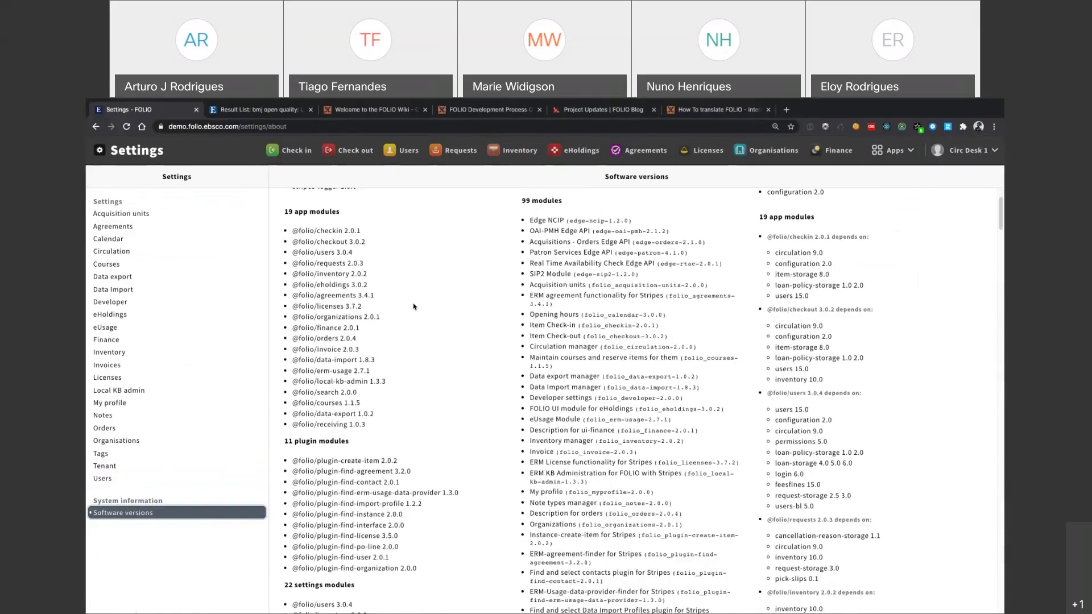
scroll(414, 307, "down", 5)
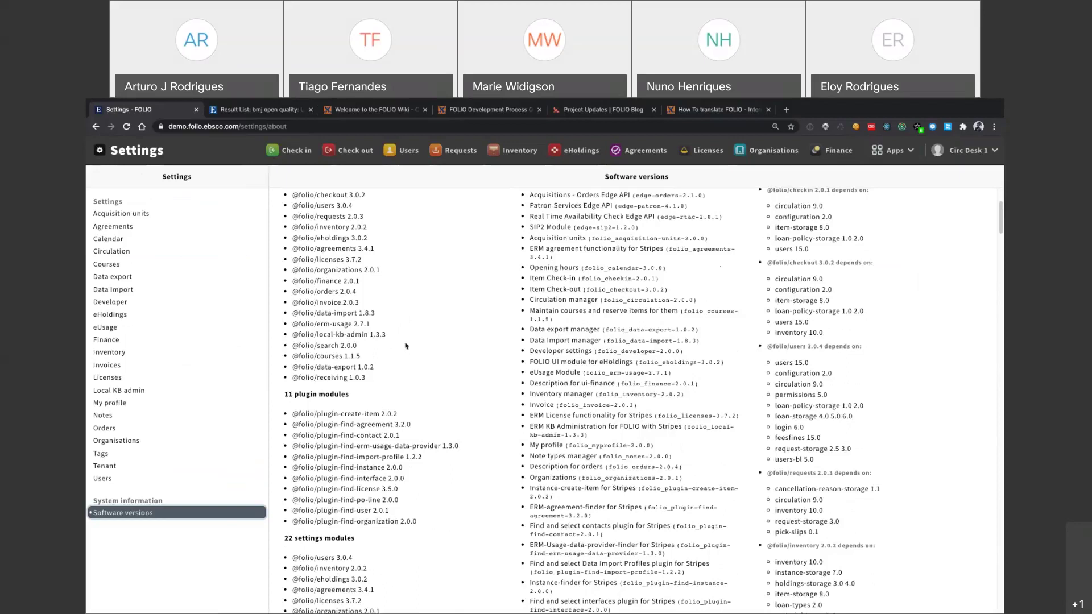
scroll(405, 345, "up", 3)
scroll(405, 343, "up", 1)
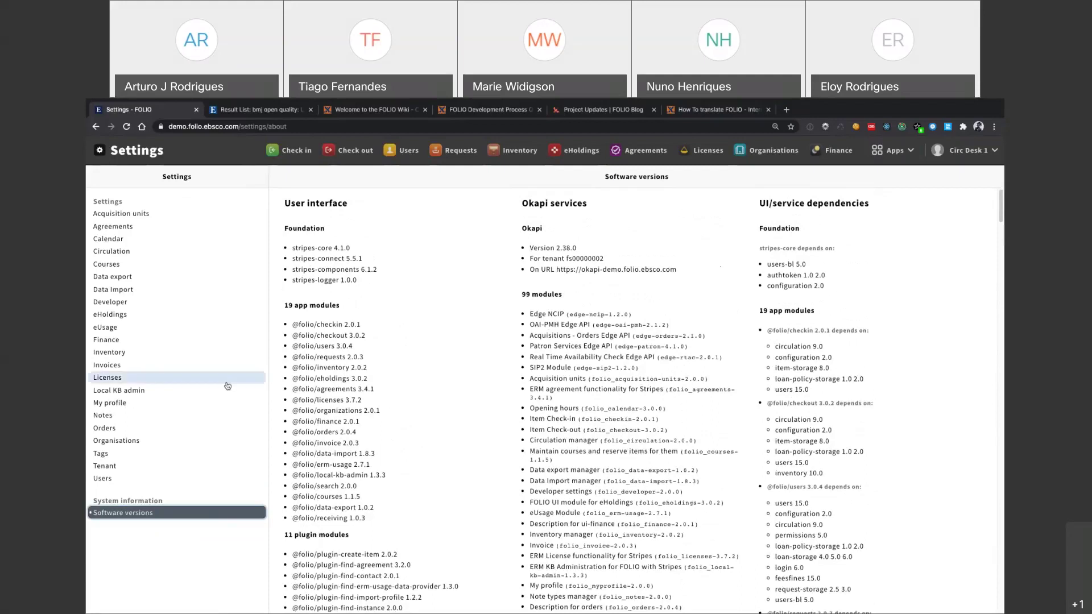
Browse the Tags, Data export and Circulation rules settings, then open the Finance ledger list
left_click(150, 453)
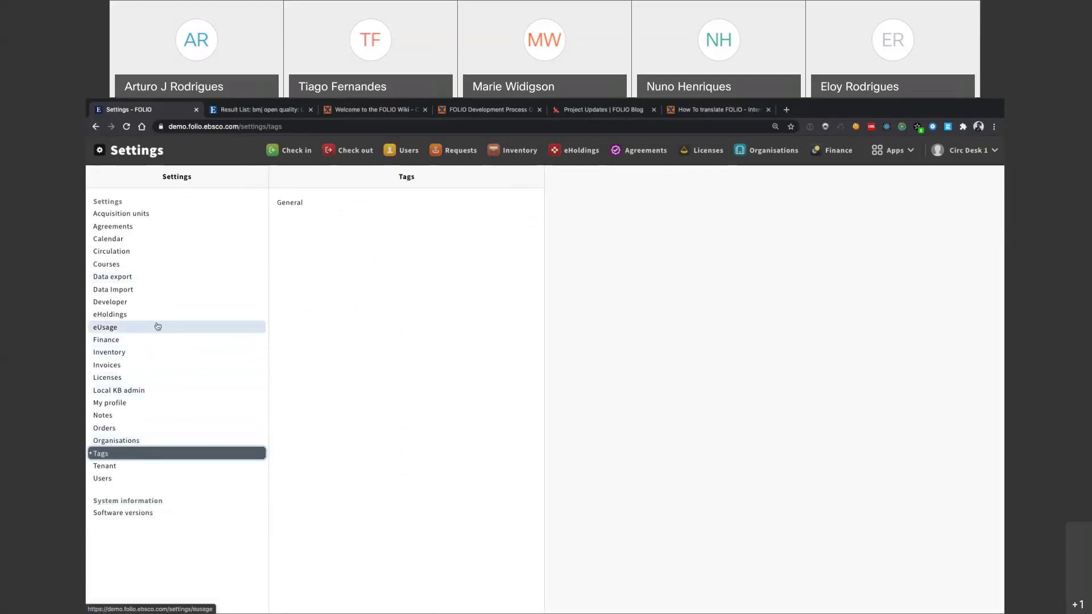
left_click(150, 277)
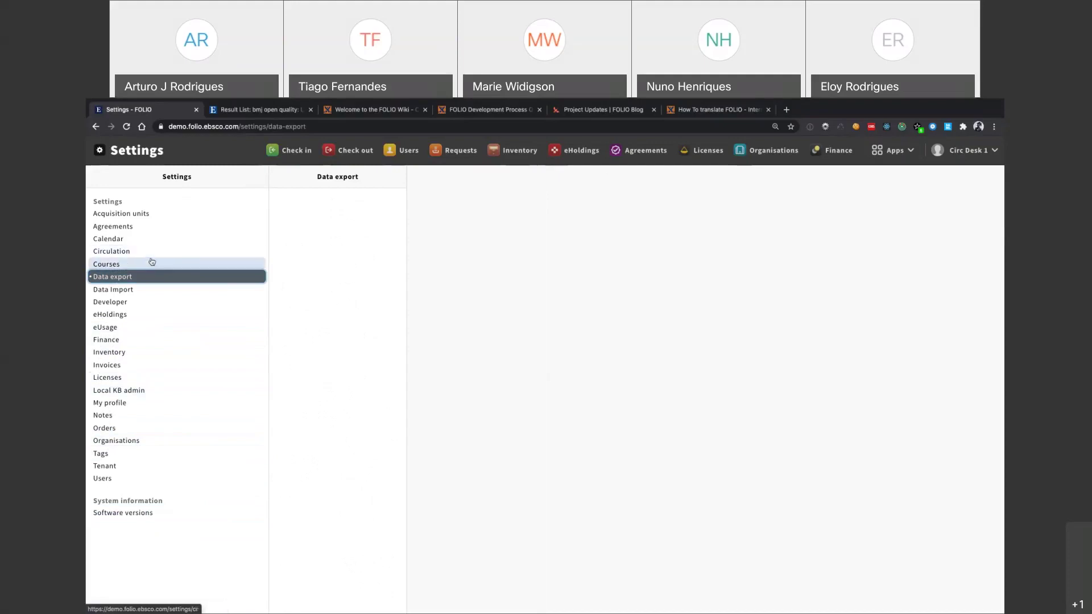
left_click(154, 253)
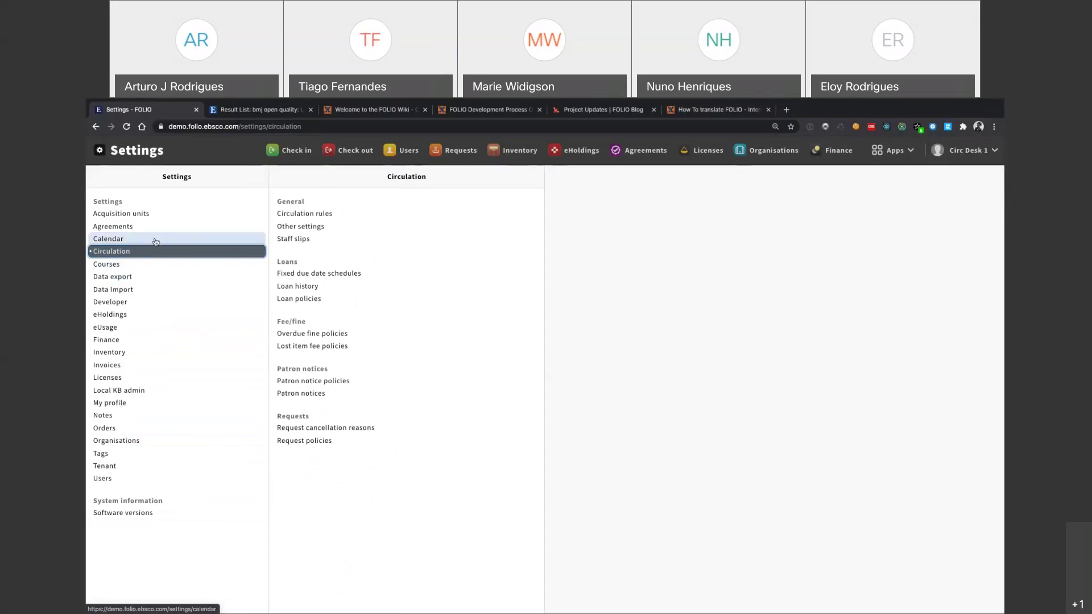
left_click(322, 214)
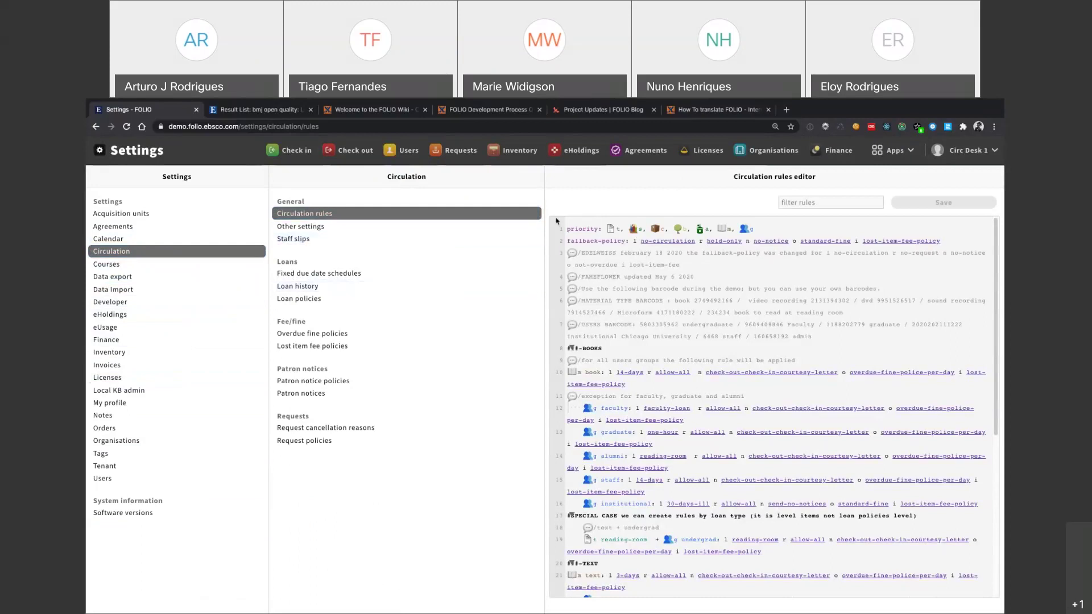
left_click(832, 150)
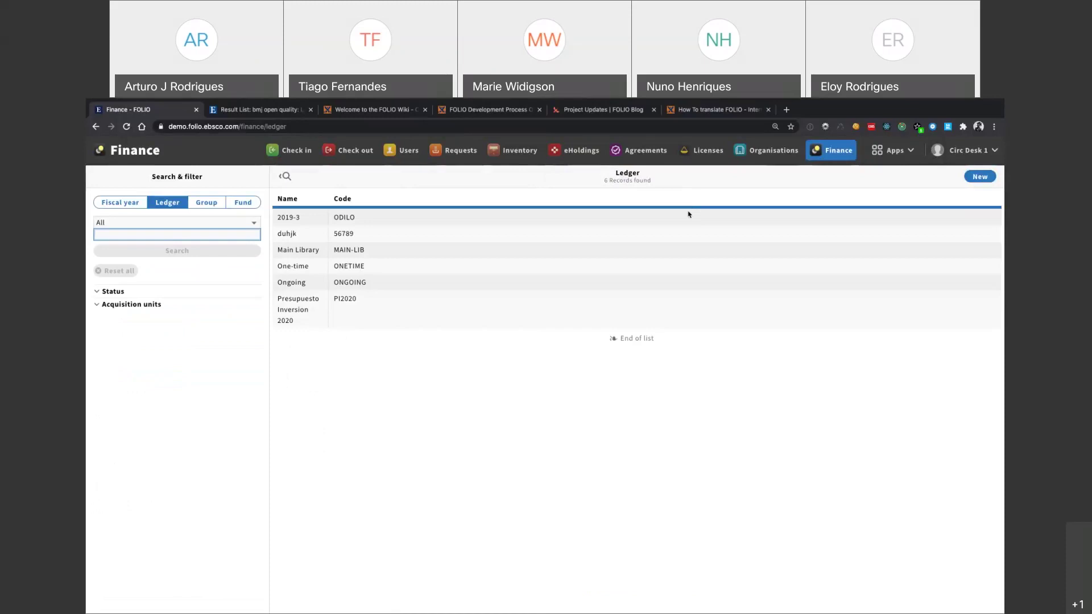
View the Presupuesto Inversion 2020 ledger details, then switch to the Data Import job logs
left_click(423, 296)
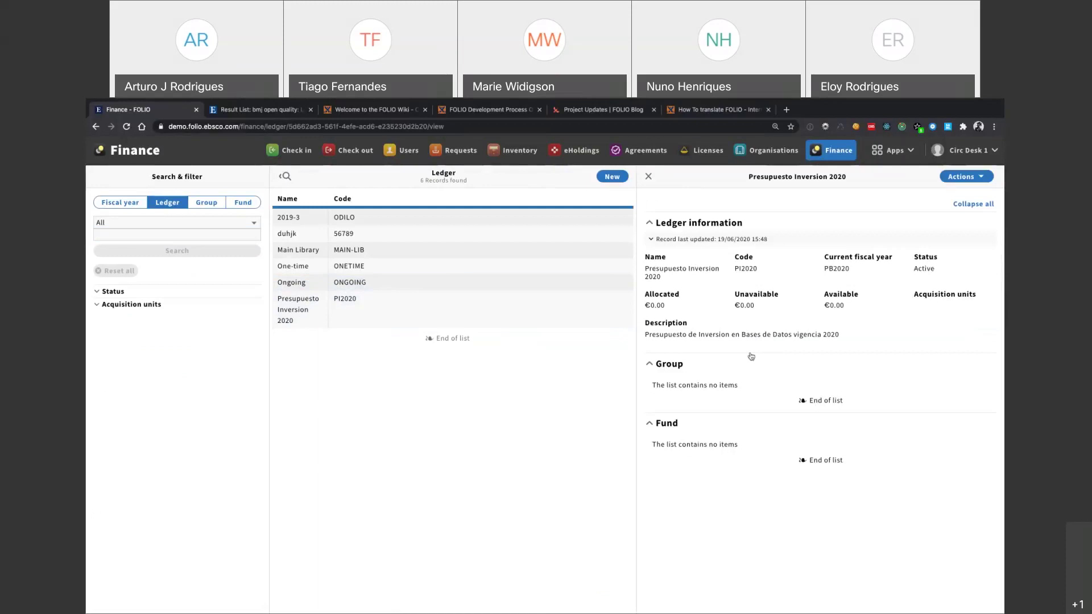
left_click(890, 150)
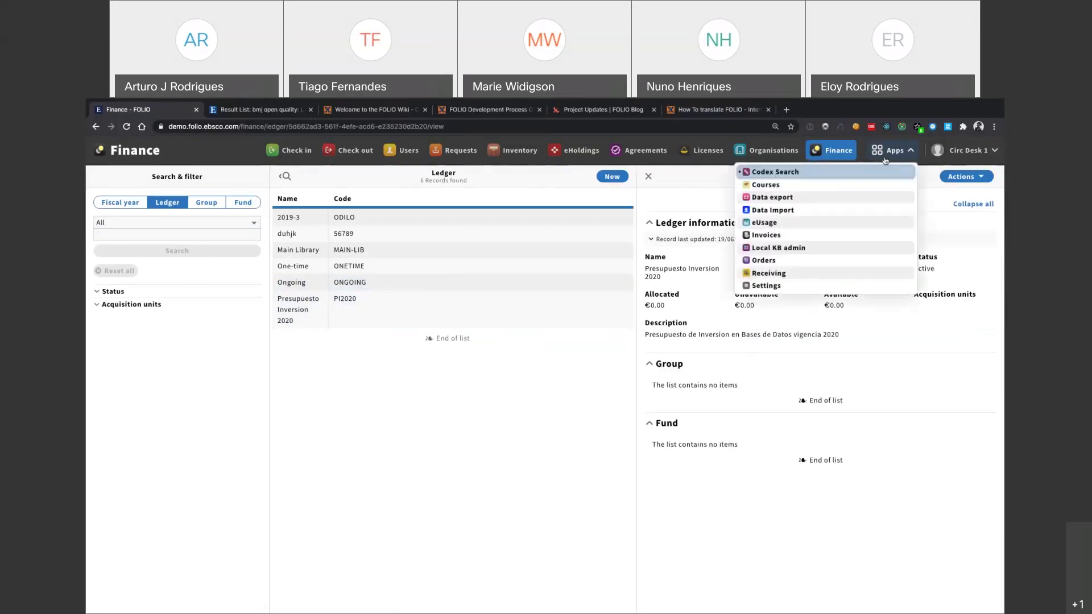
left_click(828, 214)
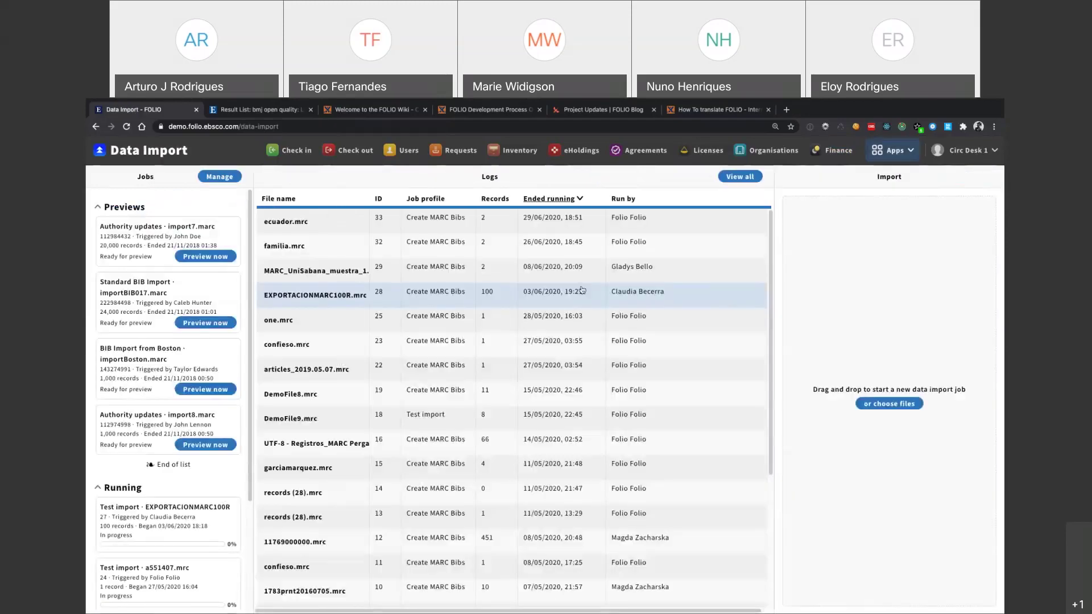
Select the ecuador.mrc import job log and bring up the apps menu
left_click(473, 231)
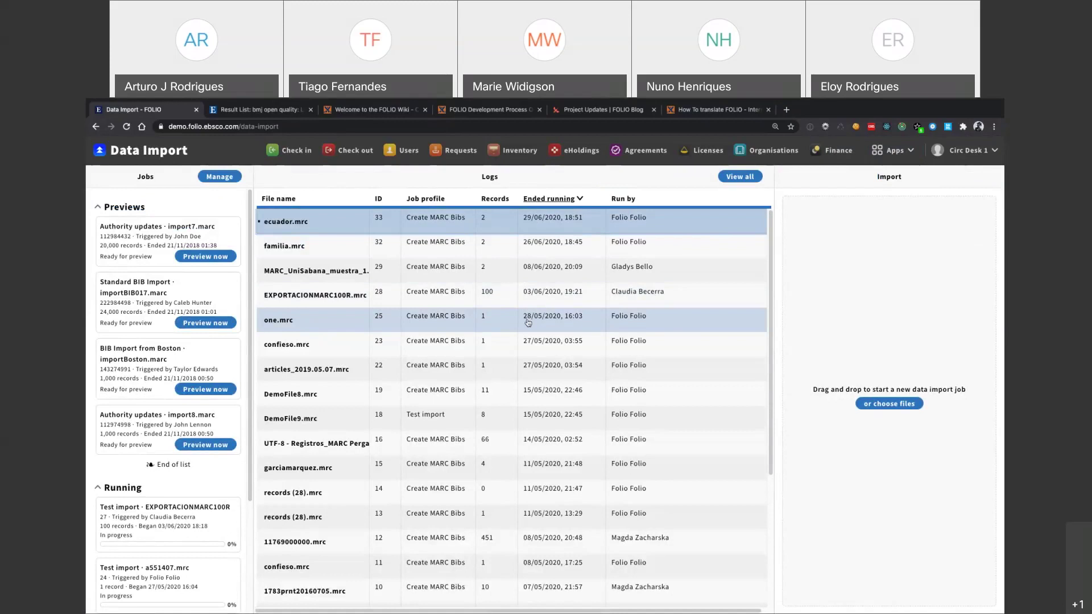
left_click(878, 154)
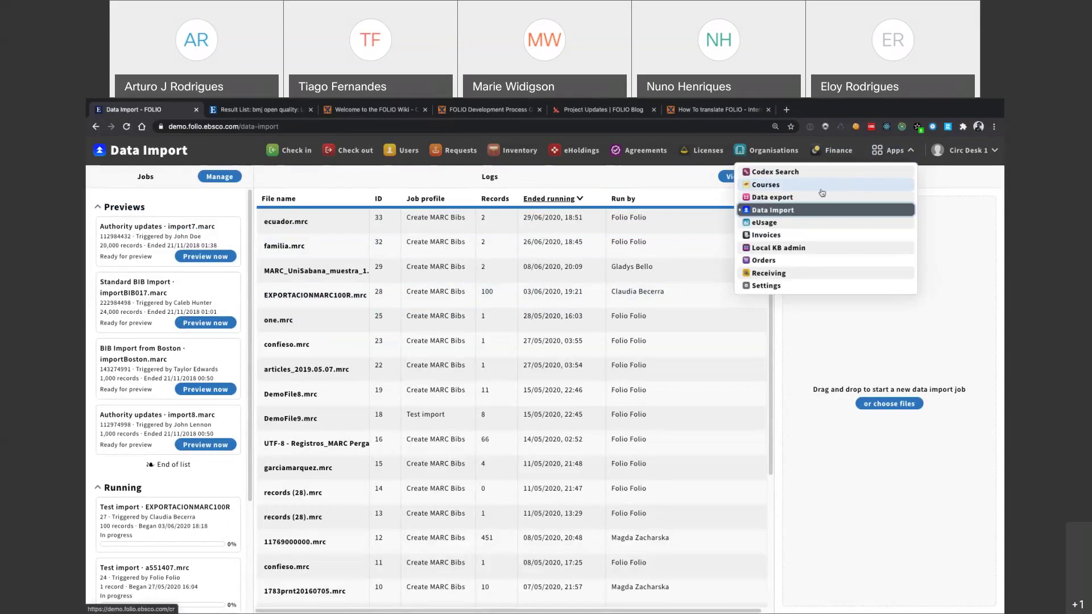
Try the American Chemical Society provider in eUsage, back out of the error, and switch to the FOLIO Wiki
left_click(832, 228)
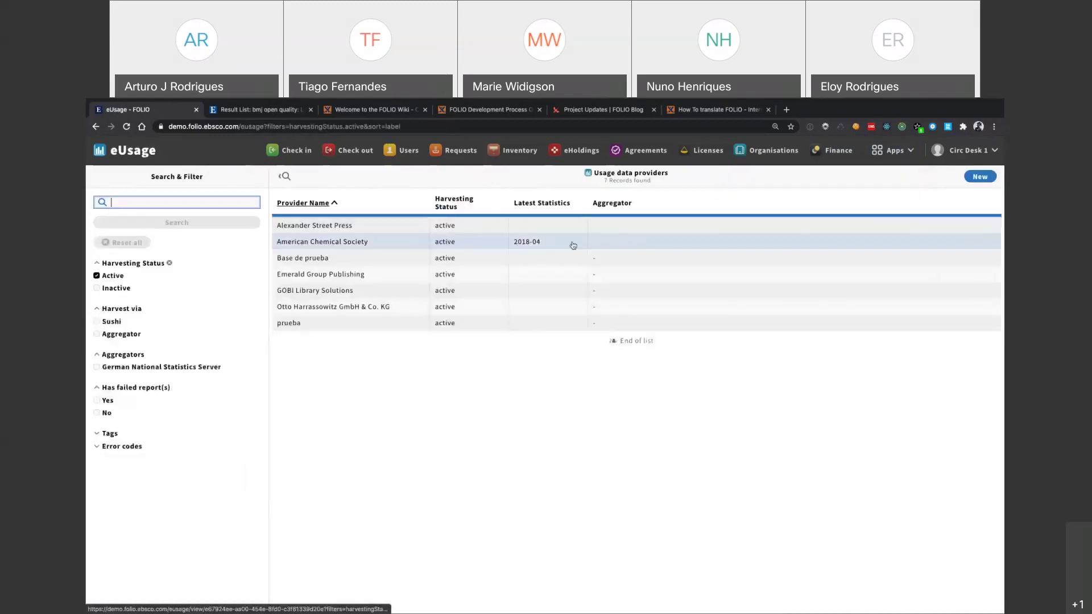
left_click(357, 242)
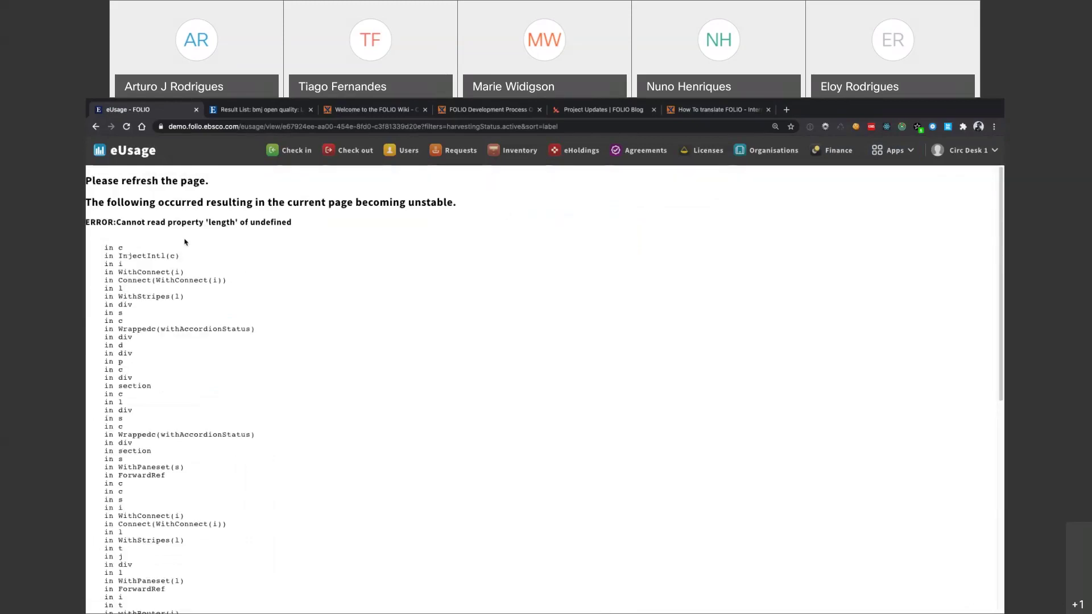
left_click(94, 127)
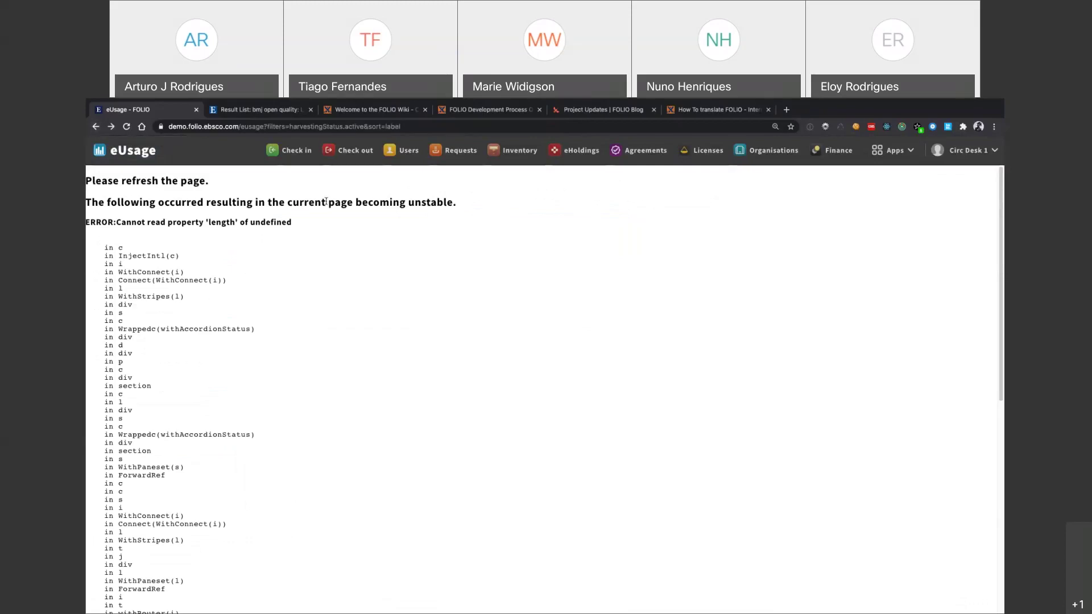
left_click(97, 127)
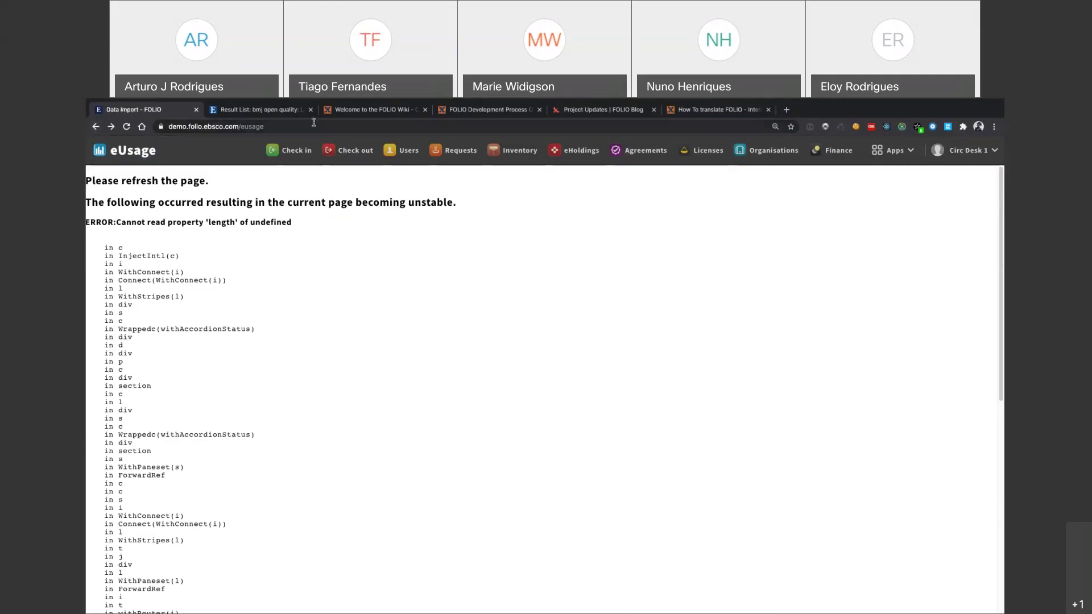
left_click(396, 117)
left_click_drag(210, 127, 169, 126)
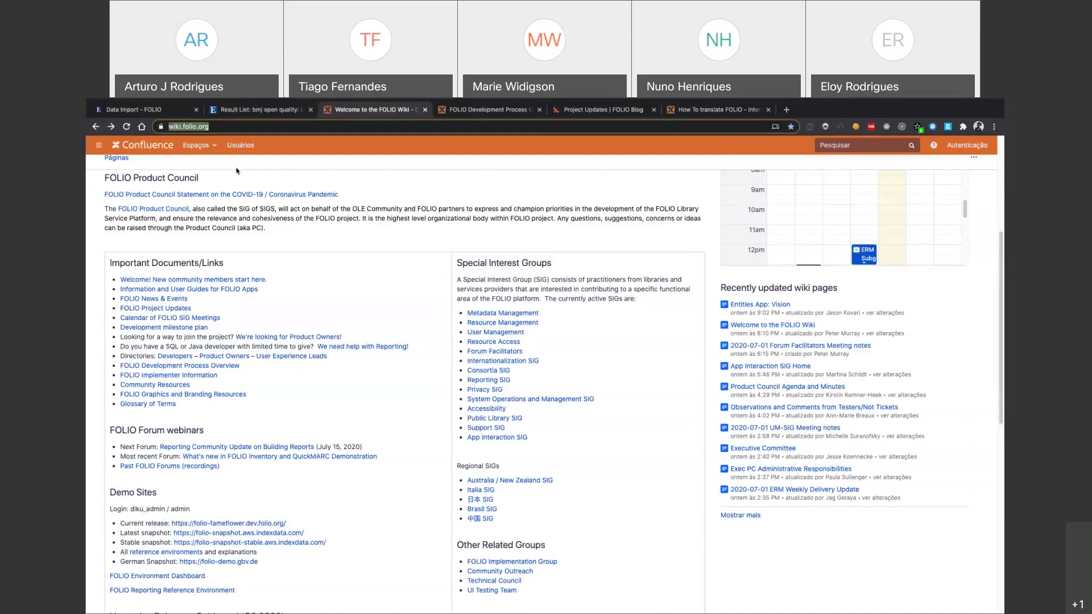
Highlight the Demo Sites entries on the wiki and follow the Latest snapshot link
scroll(170, 262, "down", 3)
left_click_drag(110, 356, 158, 354)
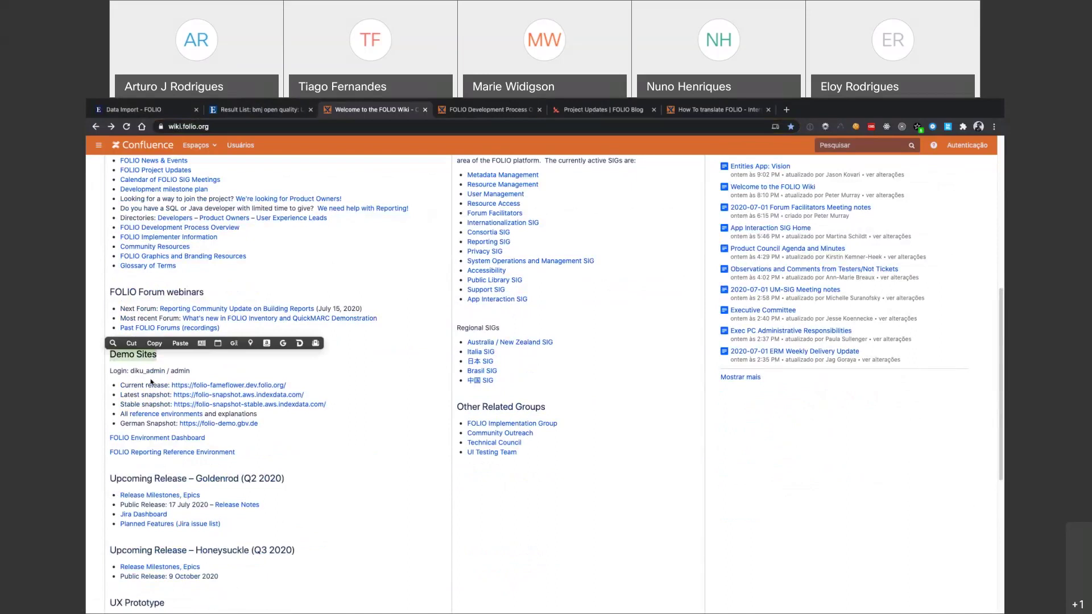
scroll(177, 378, "down", 1)
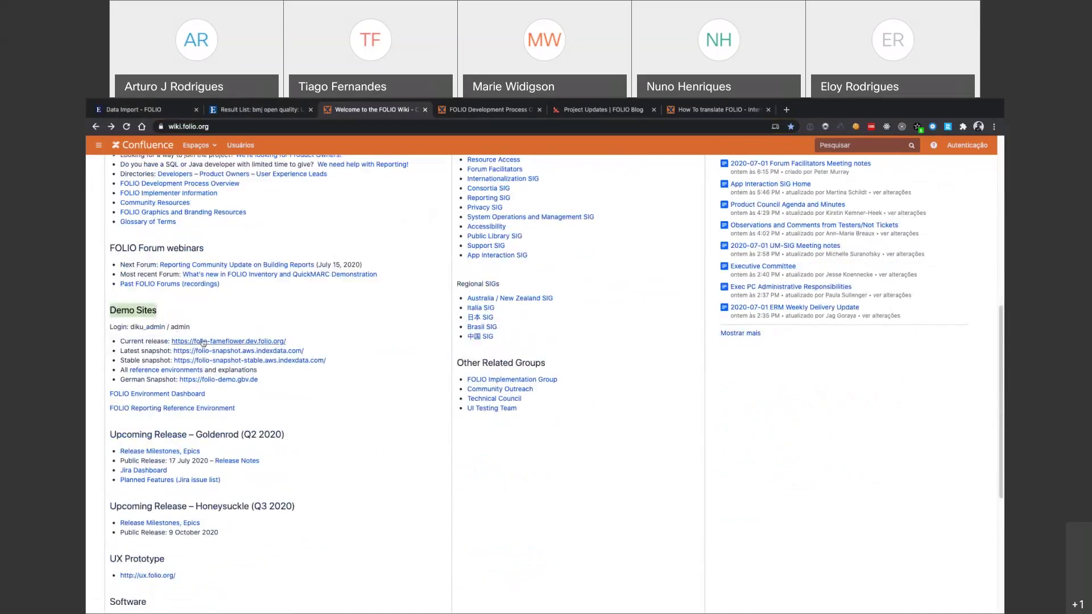
left_click_drag(120, 341, 166, 342)
left_click(148, 343)
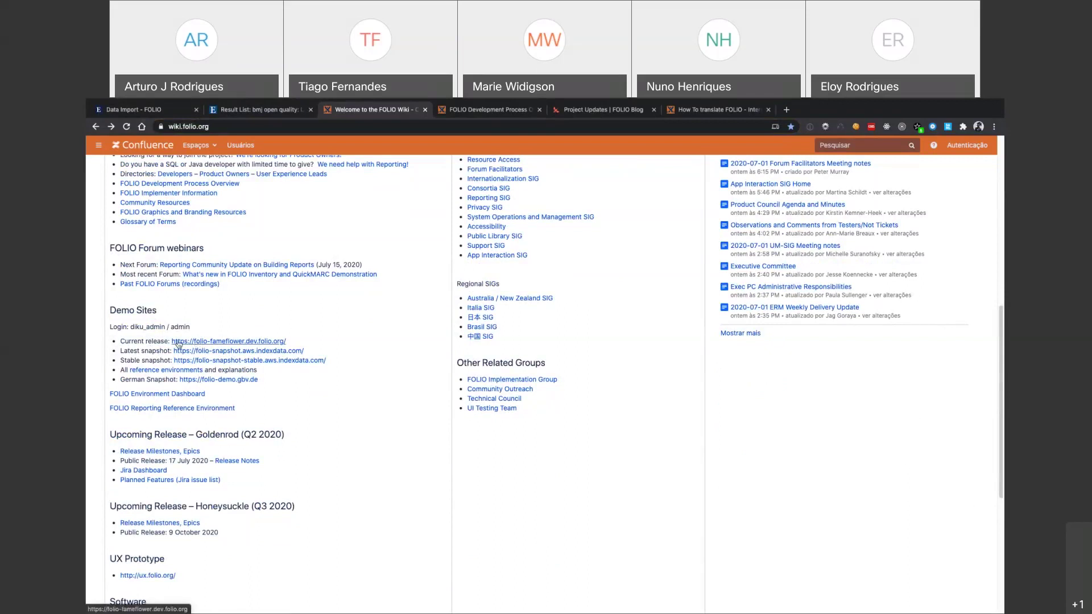
left_click_drag(121, 354, 171, 351)
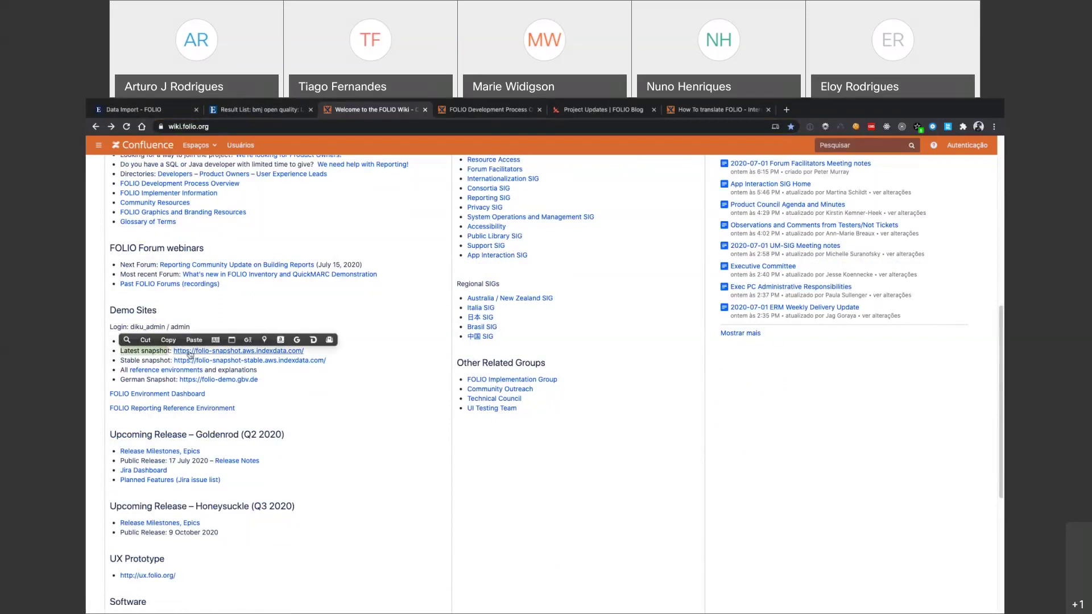
left_click(190, 352)
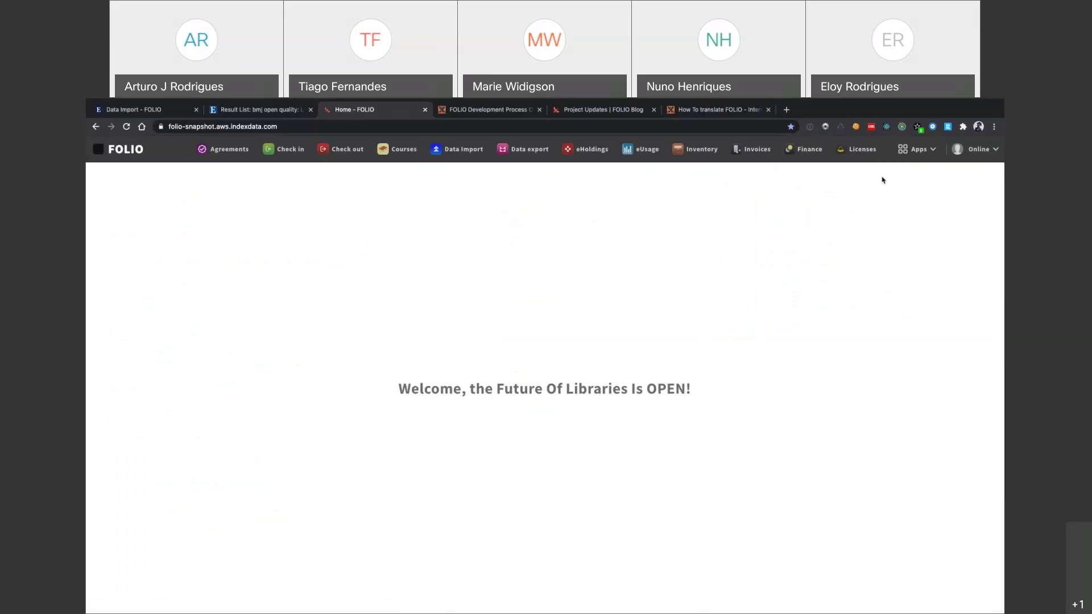
Start a blank New Monograph record in MARCcat through Actions > New
left_click(913, 149)
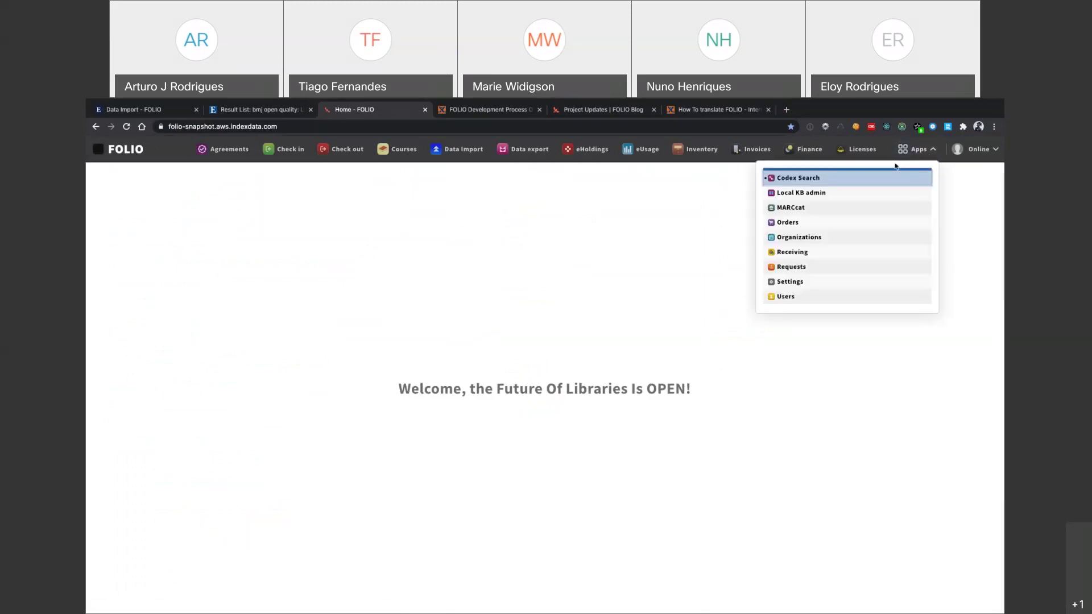
left_click(861, 207)
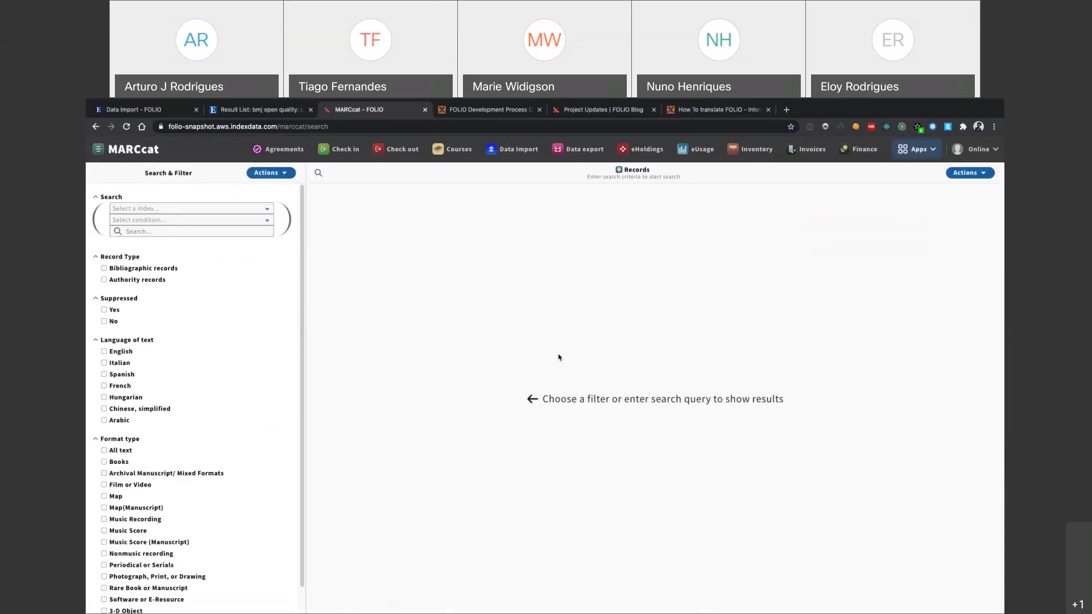
left_click(965, 174)
left_click(841, 203)
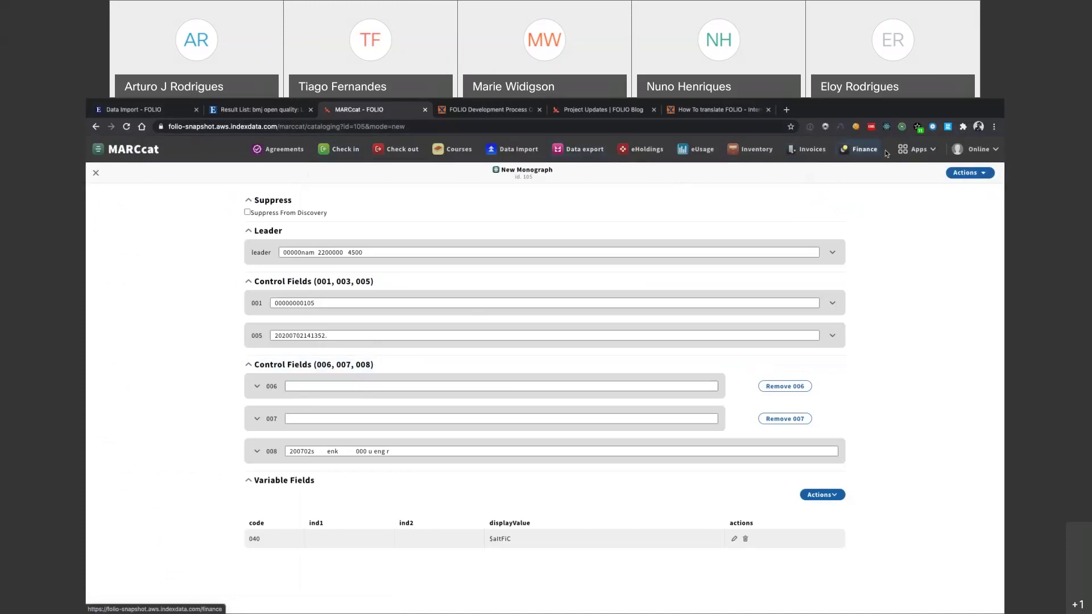
left_click(918, 149)
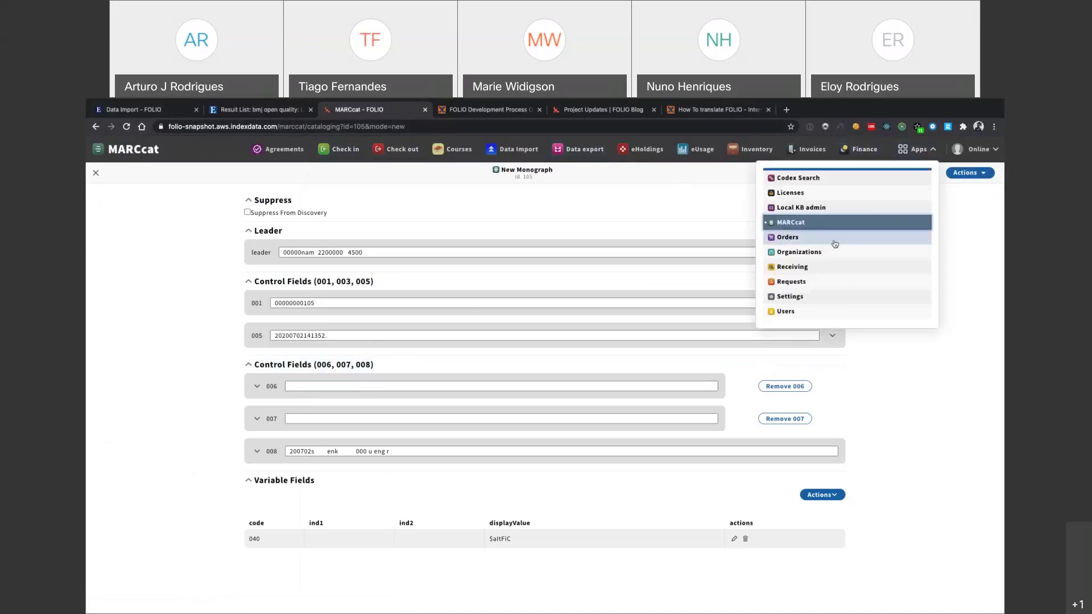